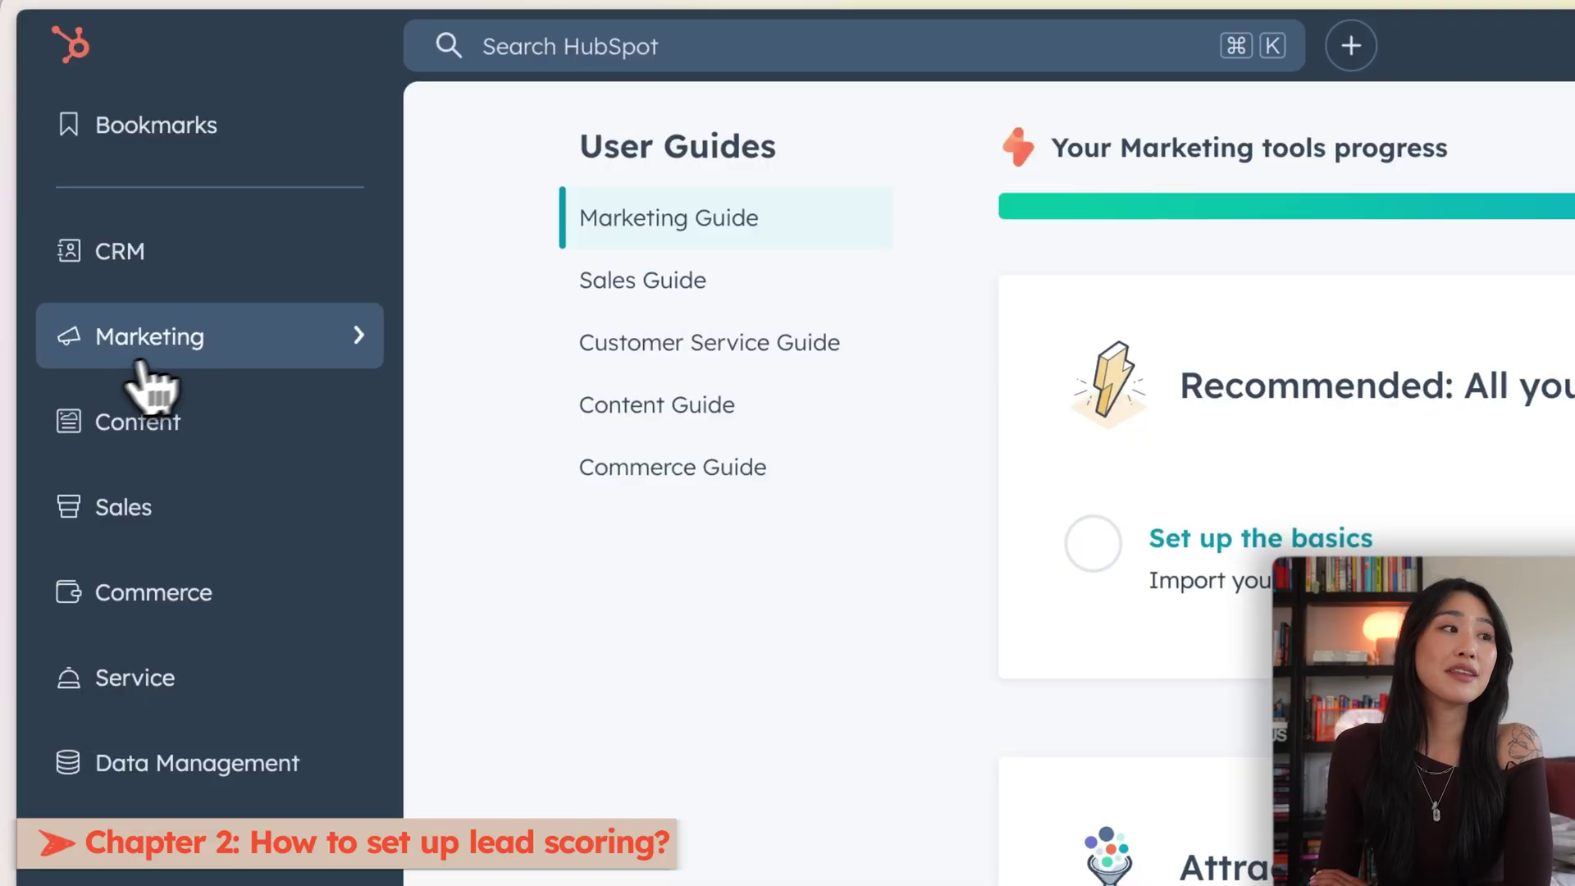
- From Marketing > Lead Scoring, start an AI contact engagement score and continue to customization
left_click(235, 348)
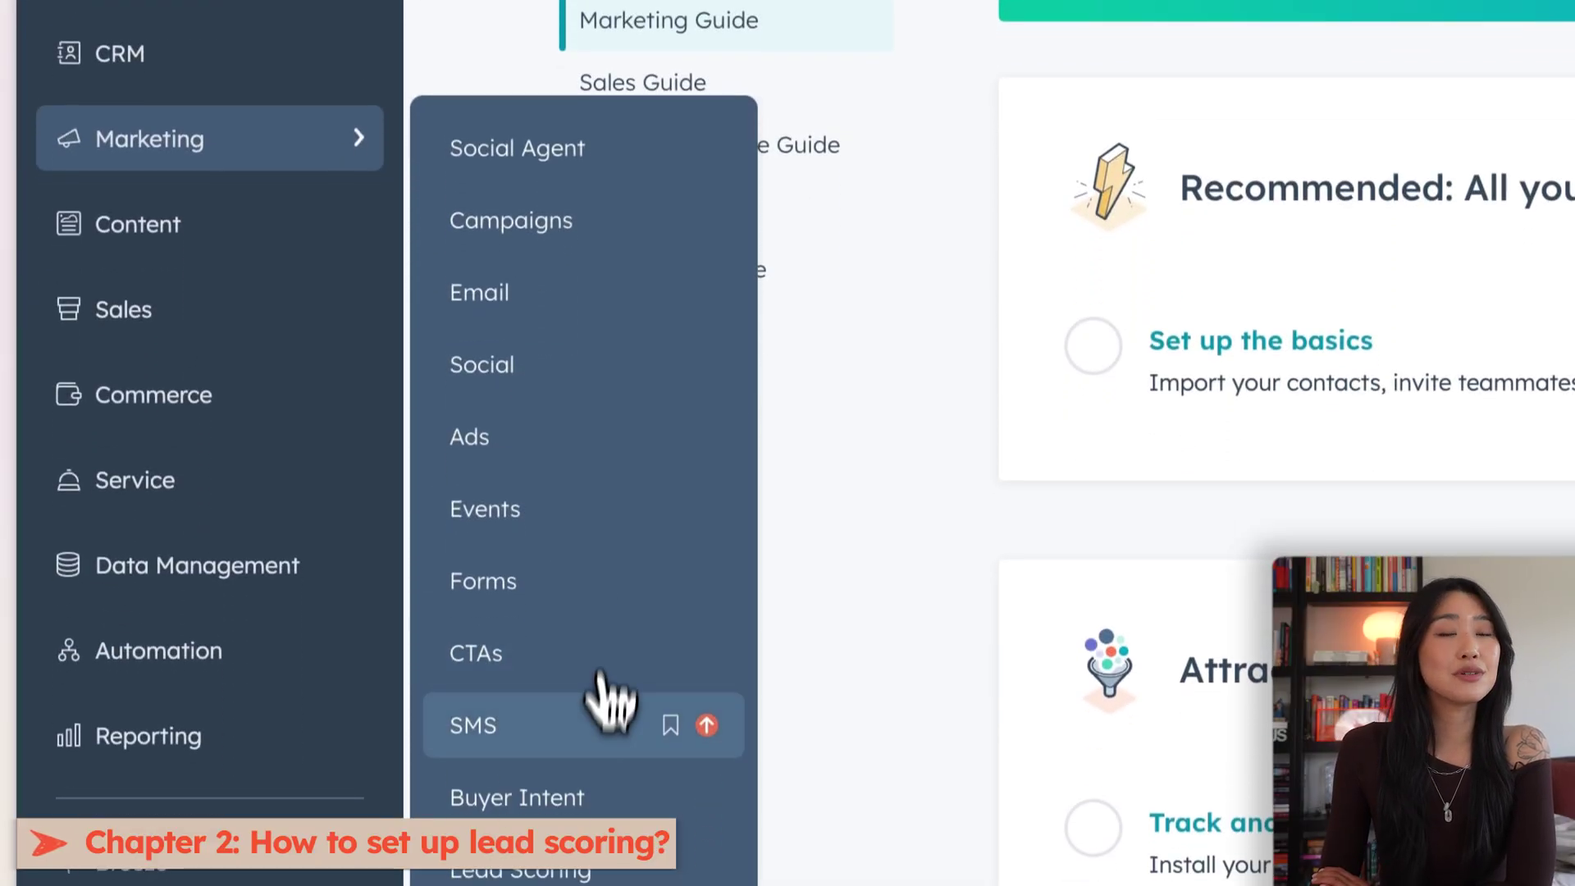
left_click(558, 631)
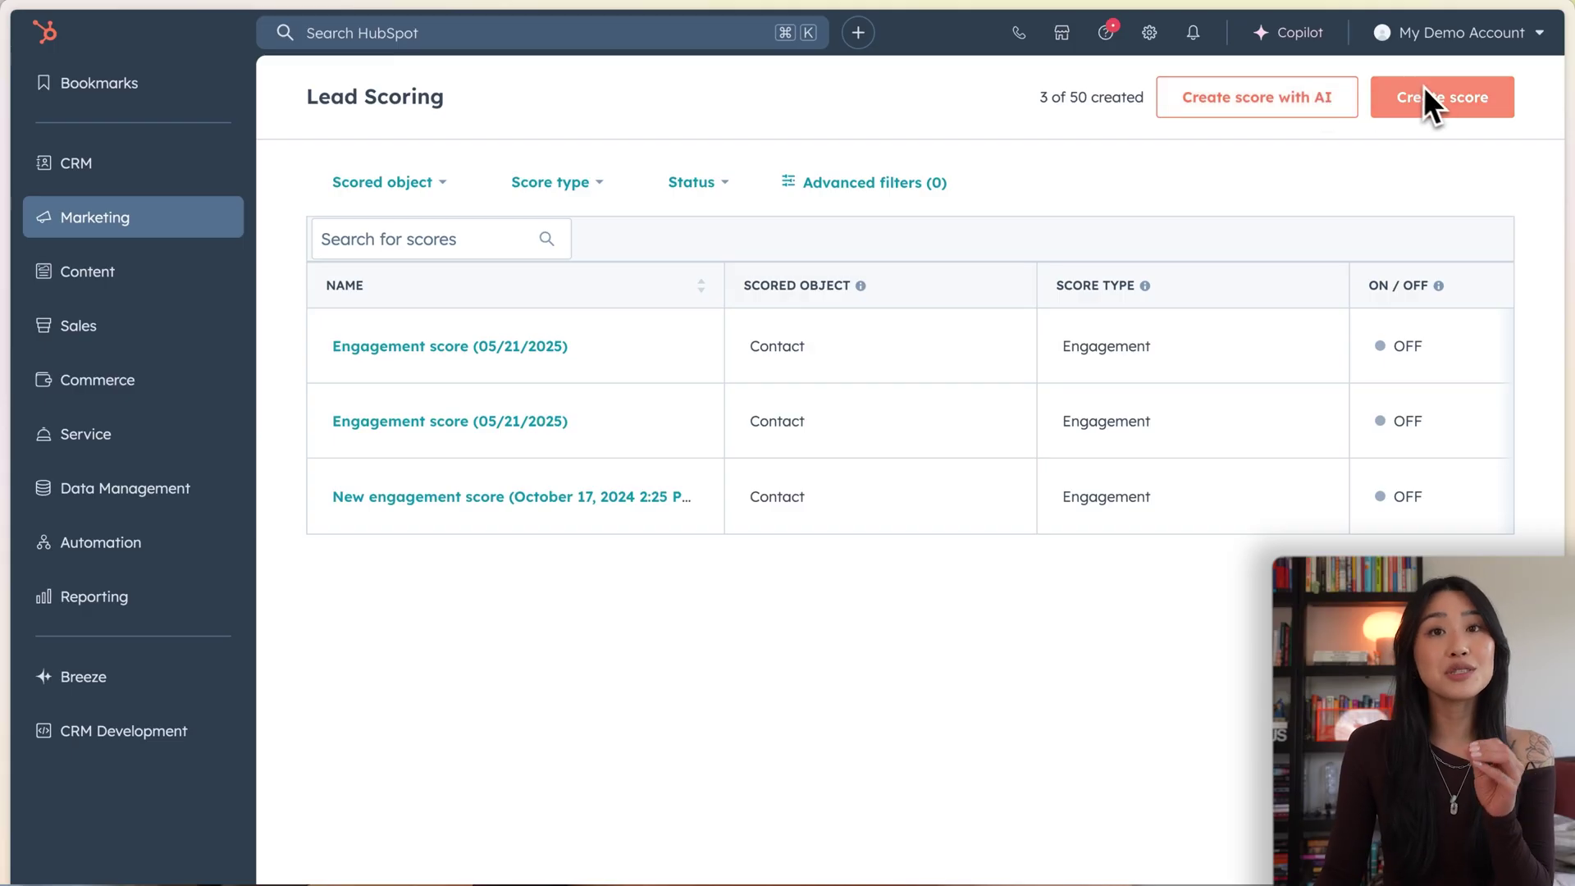
left_click(1289, 112)
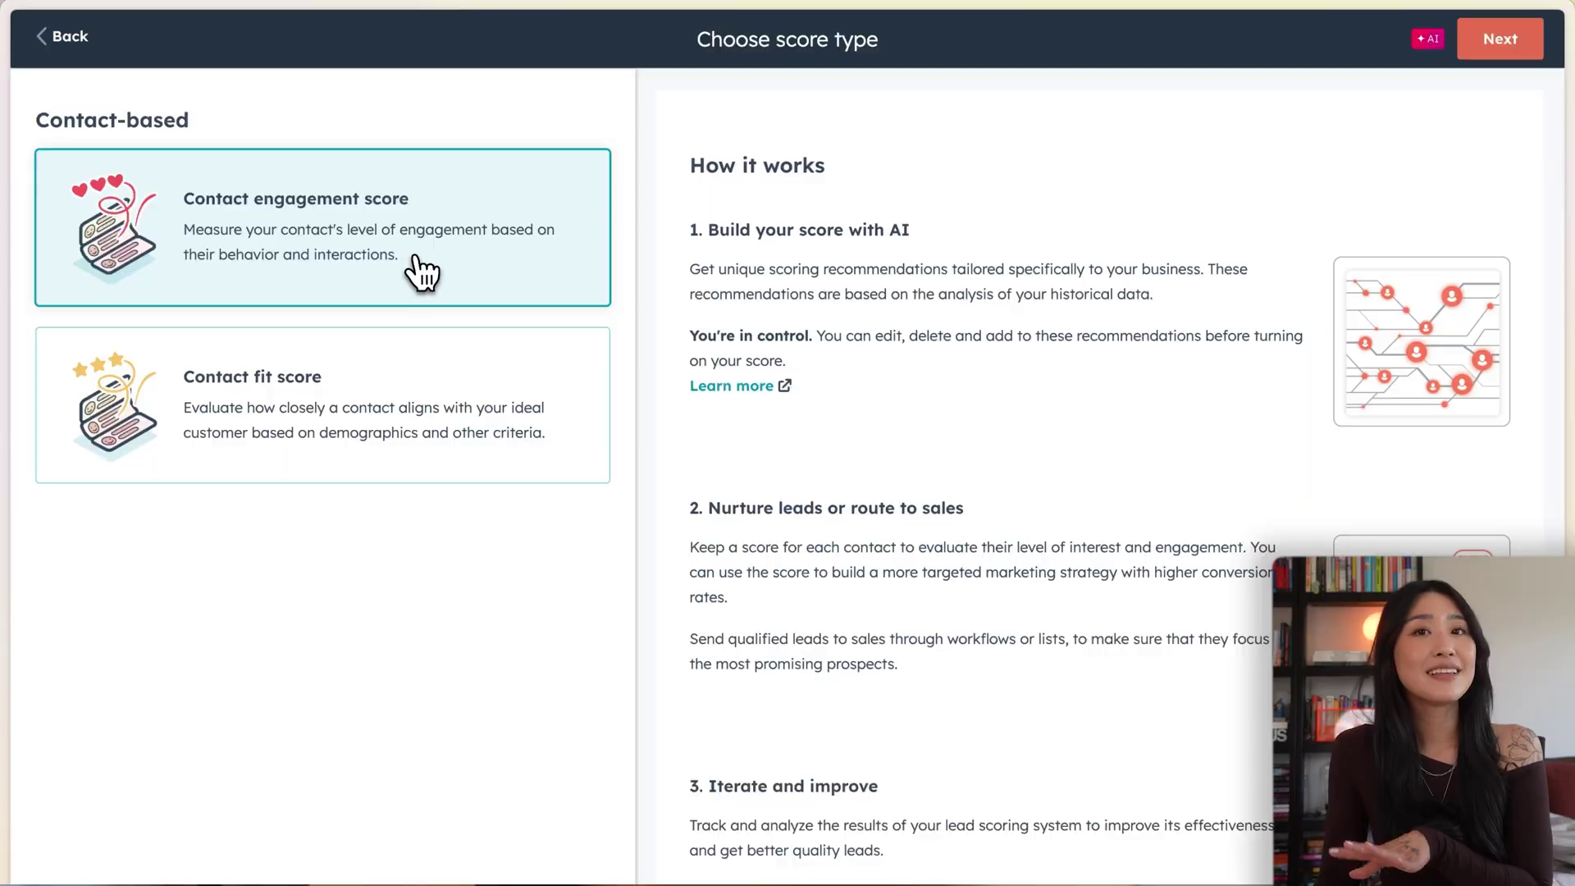
left_click(1509, 45)
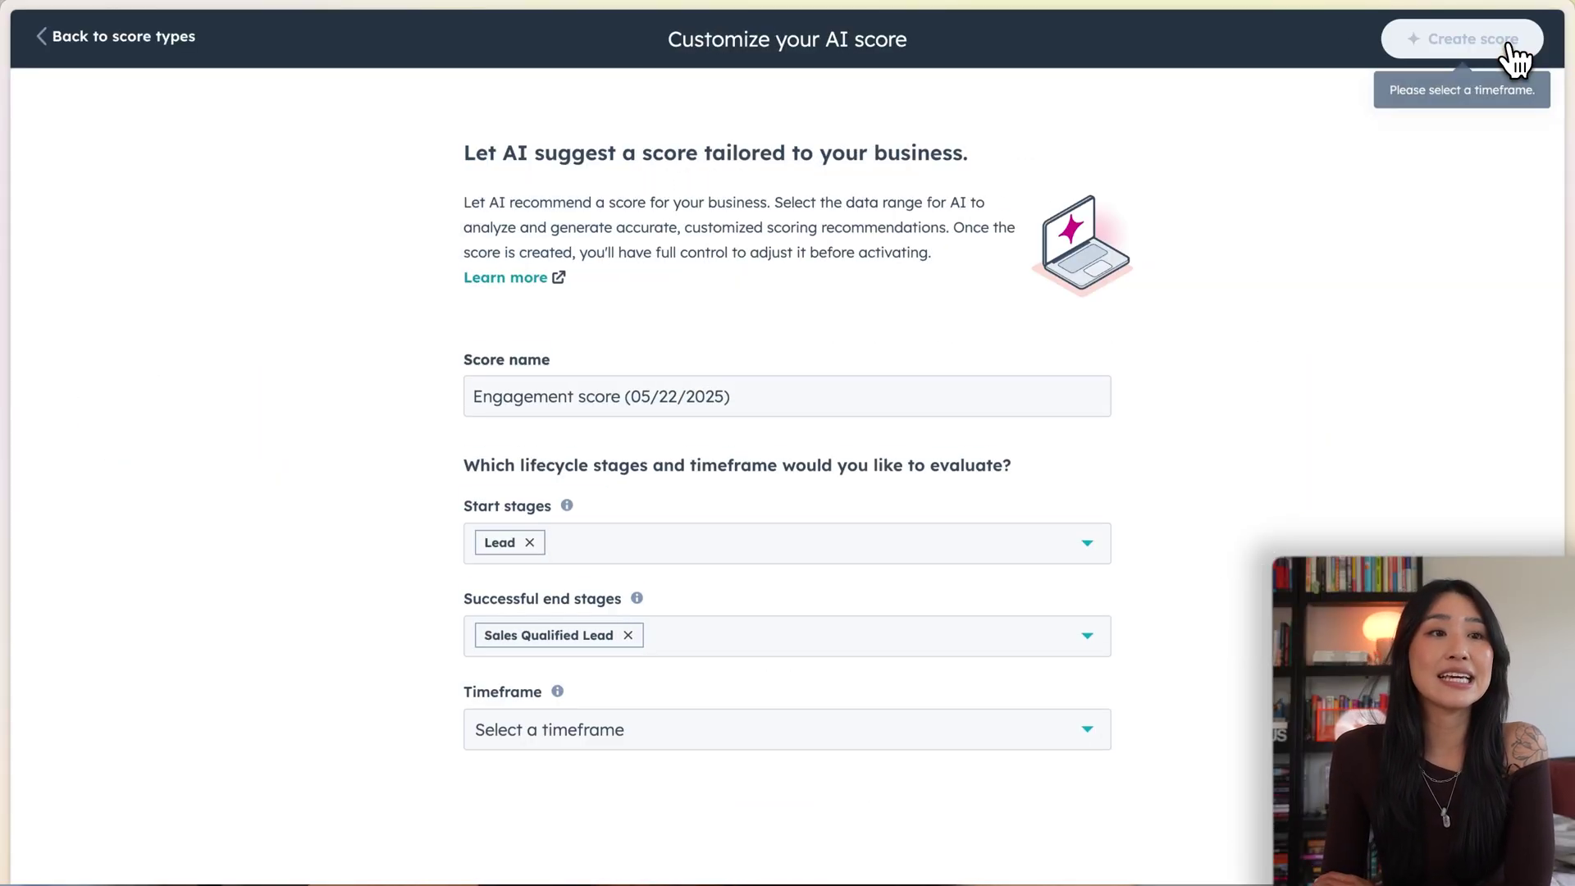
- Prefix the score name with 'May', add Marketing Qualified Lead as an end stage, and choose 90 days
left_click(470, 399)
type("May")
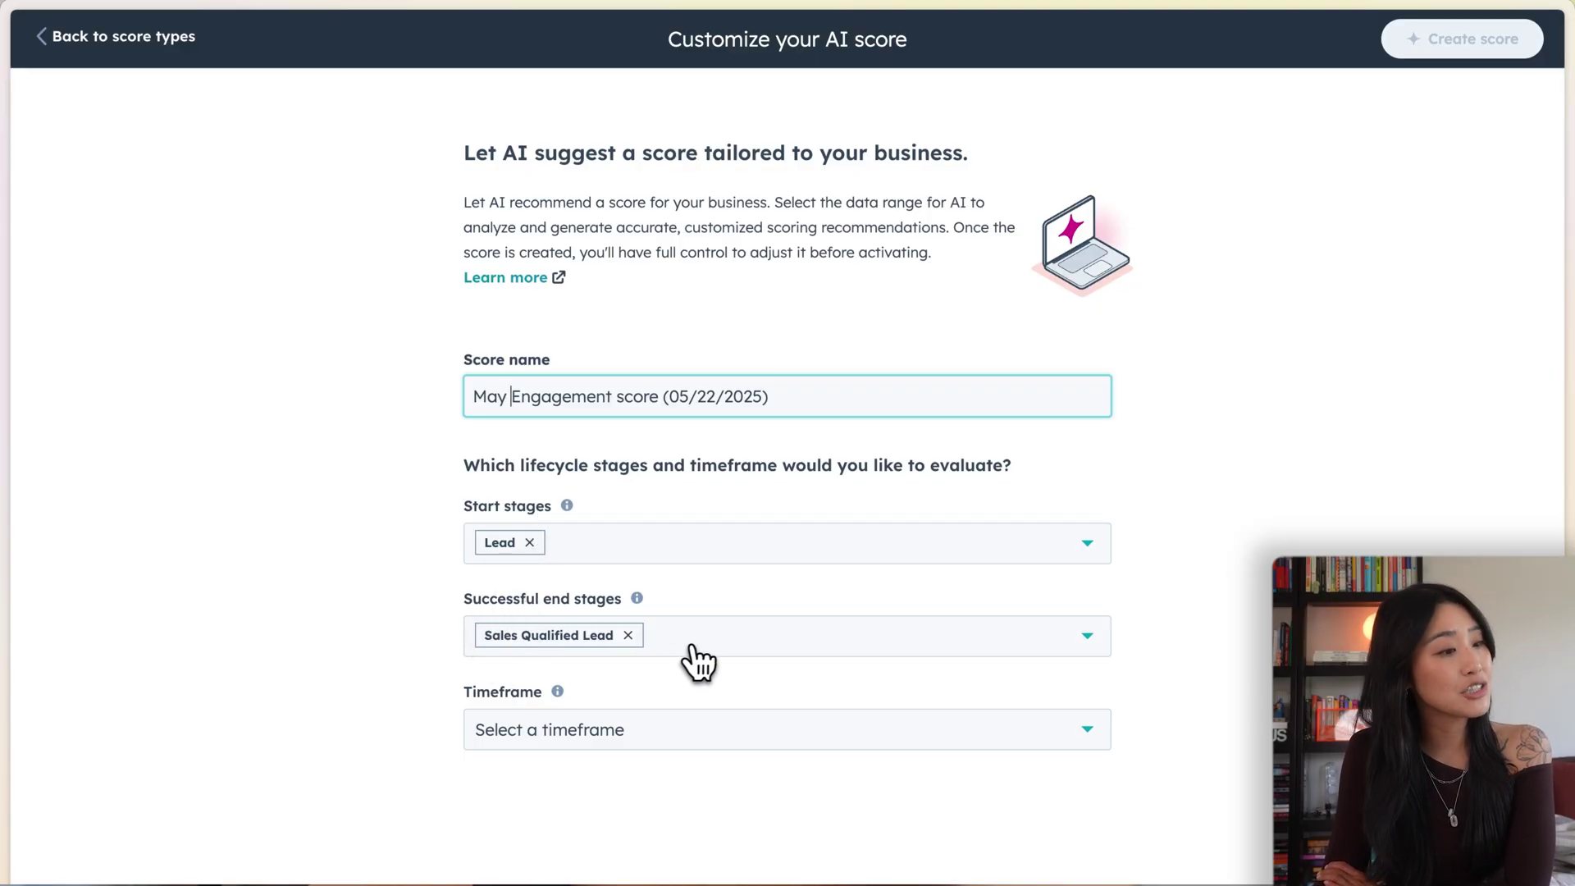
left_click(697, 656)
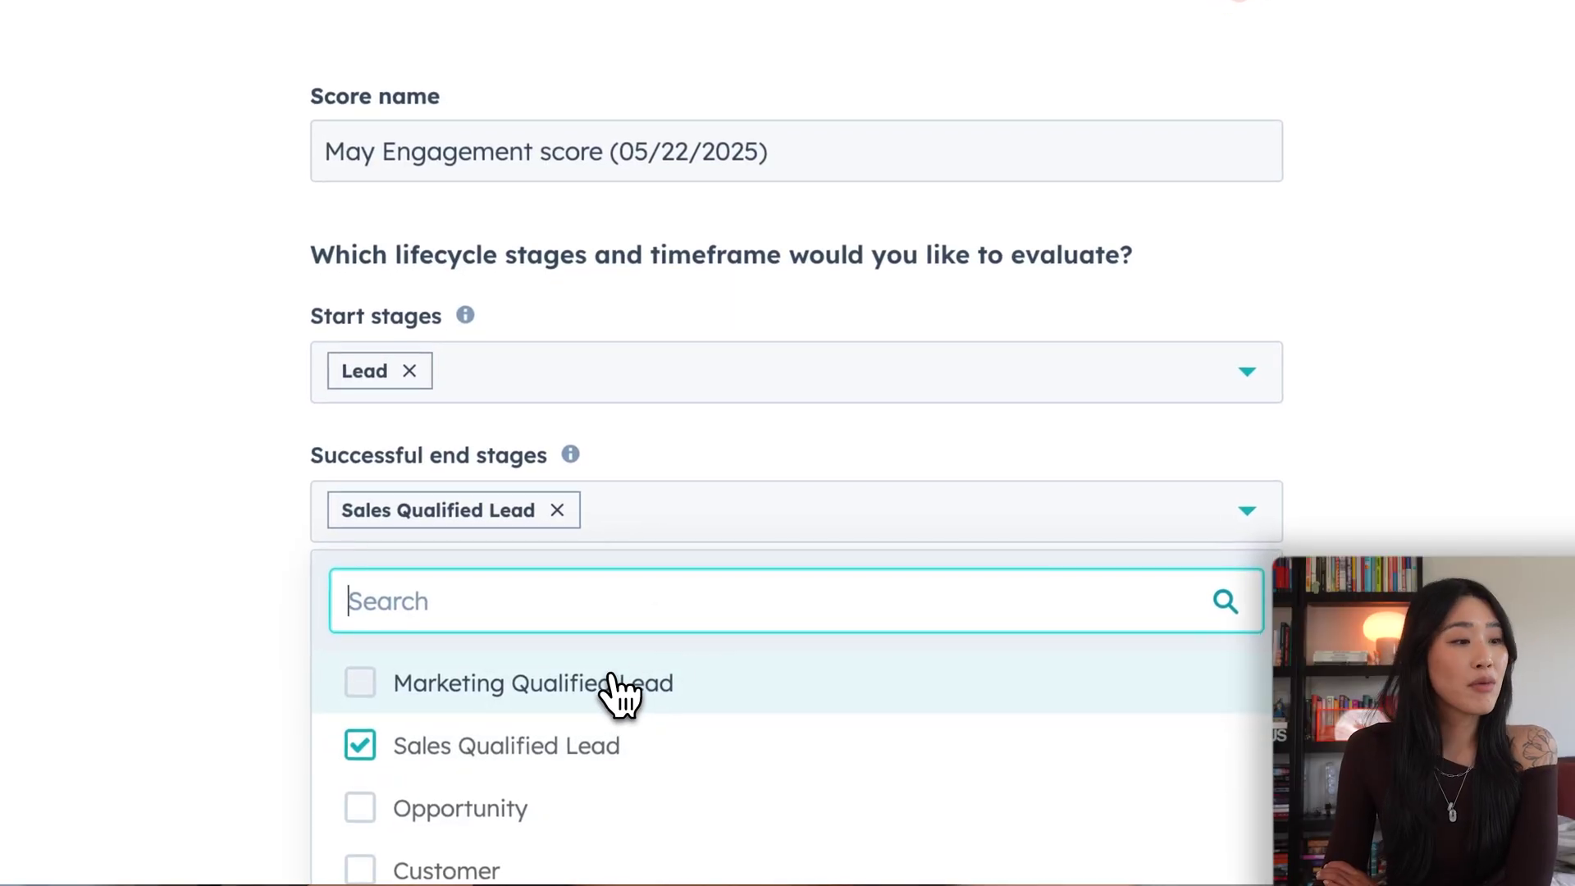
left_click(621, 689)
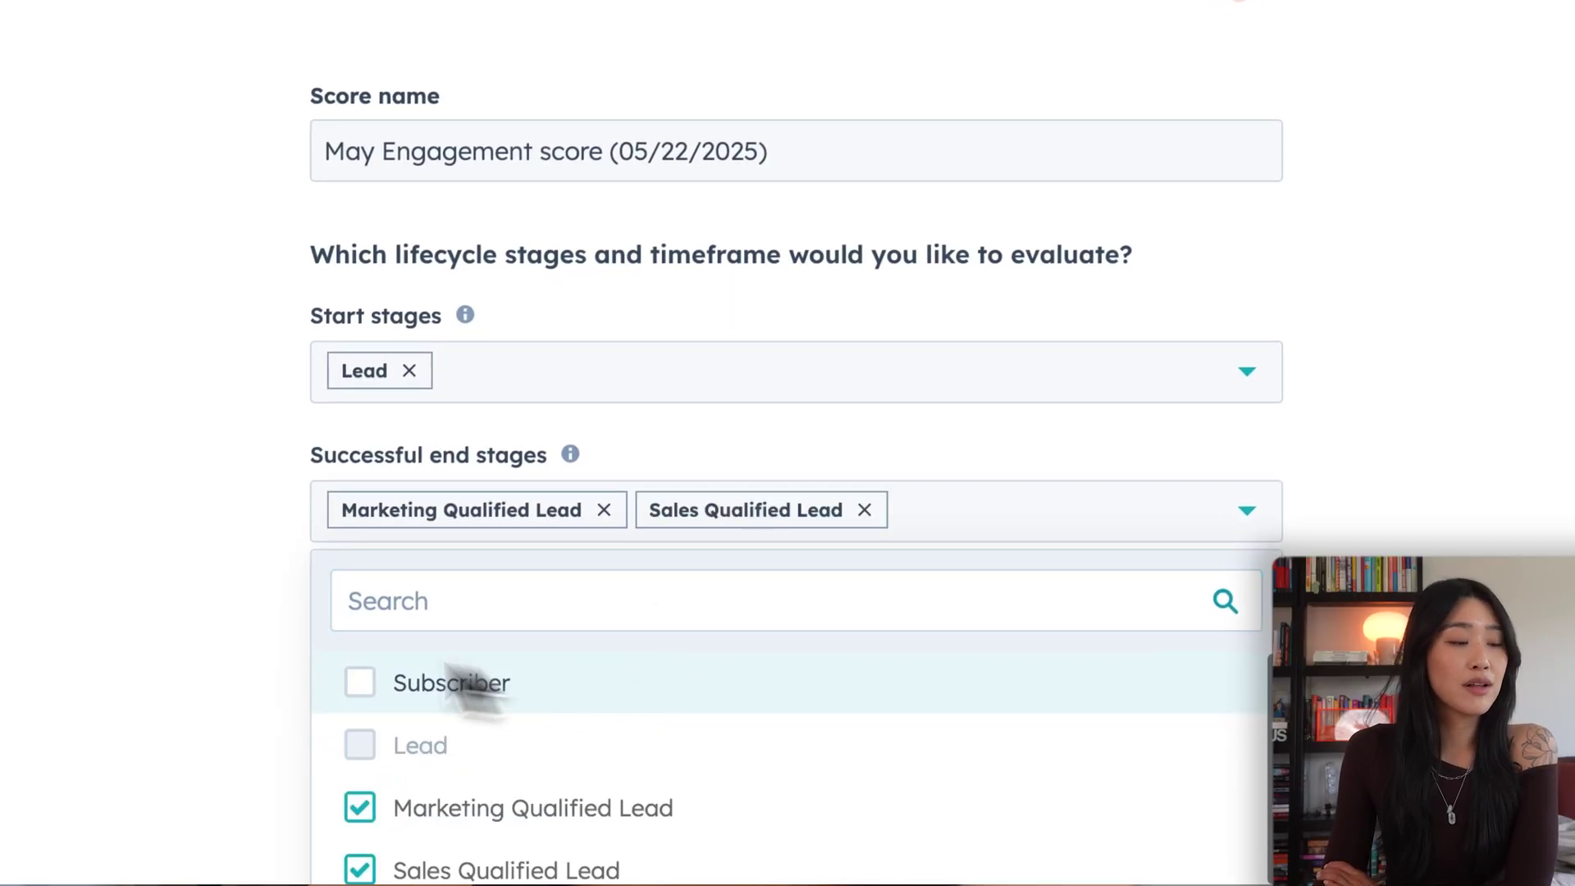
left_click(73, 557)
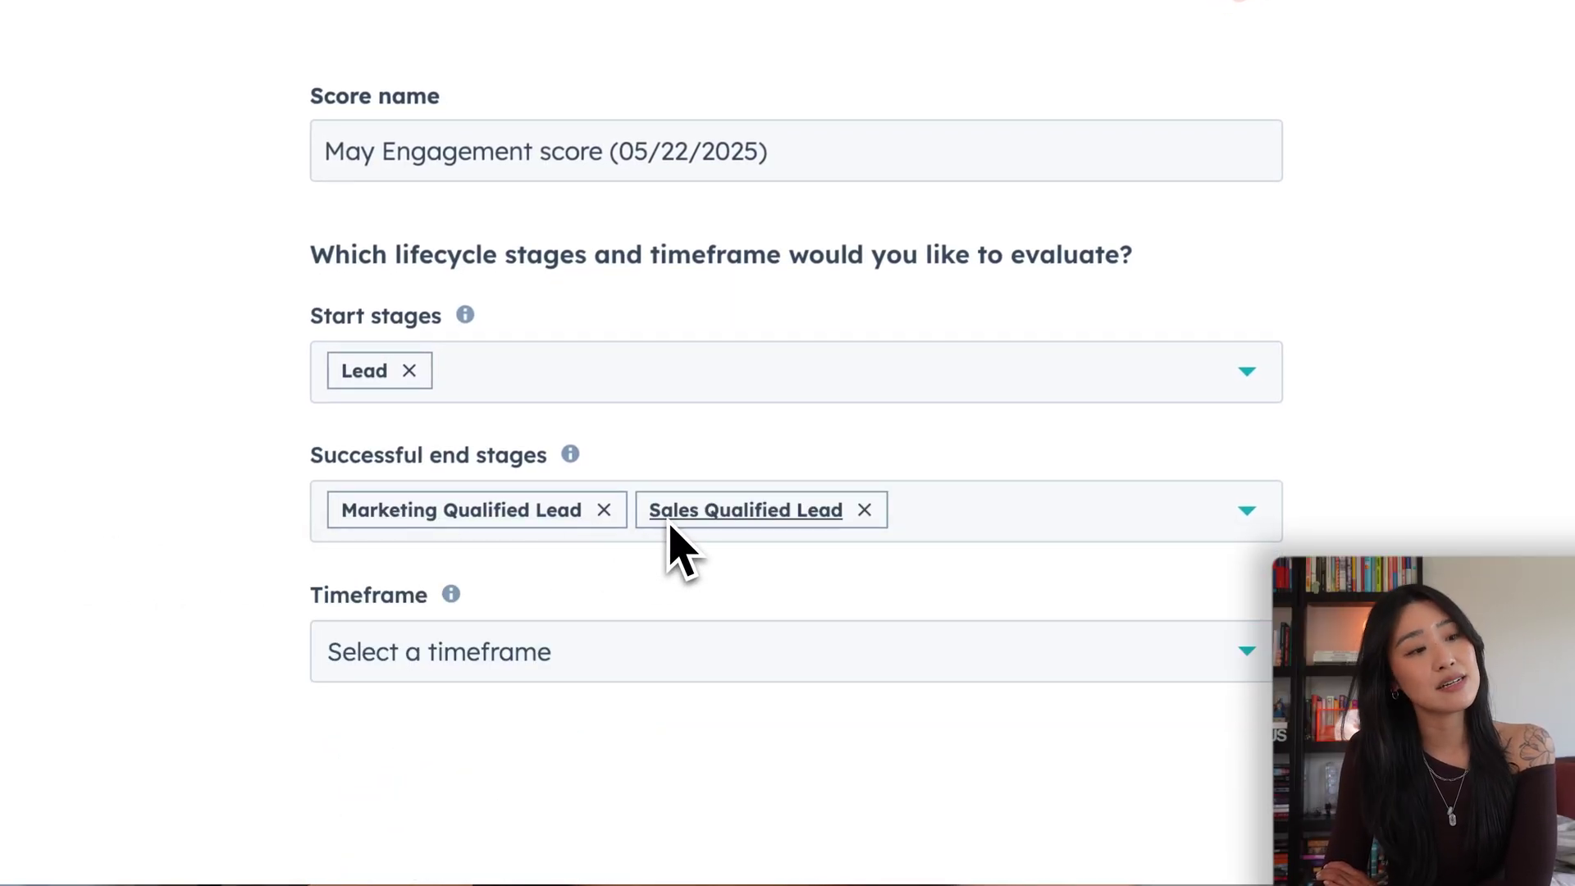
left_click(533, 664)
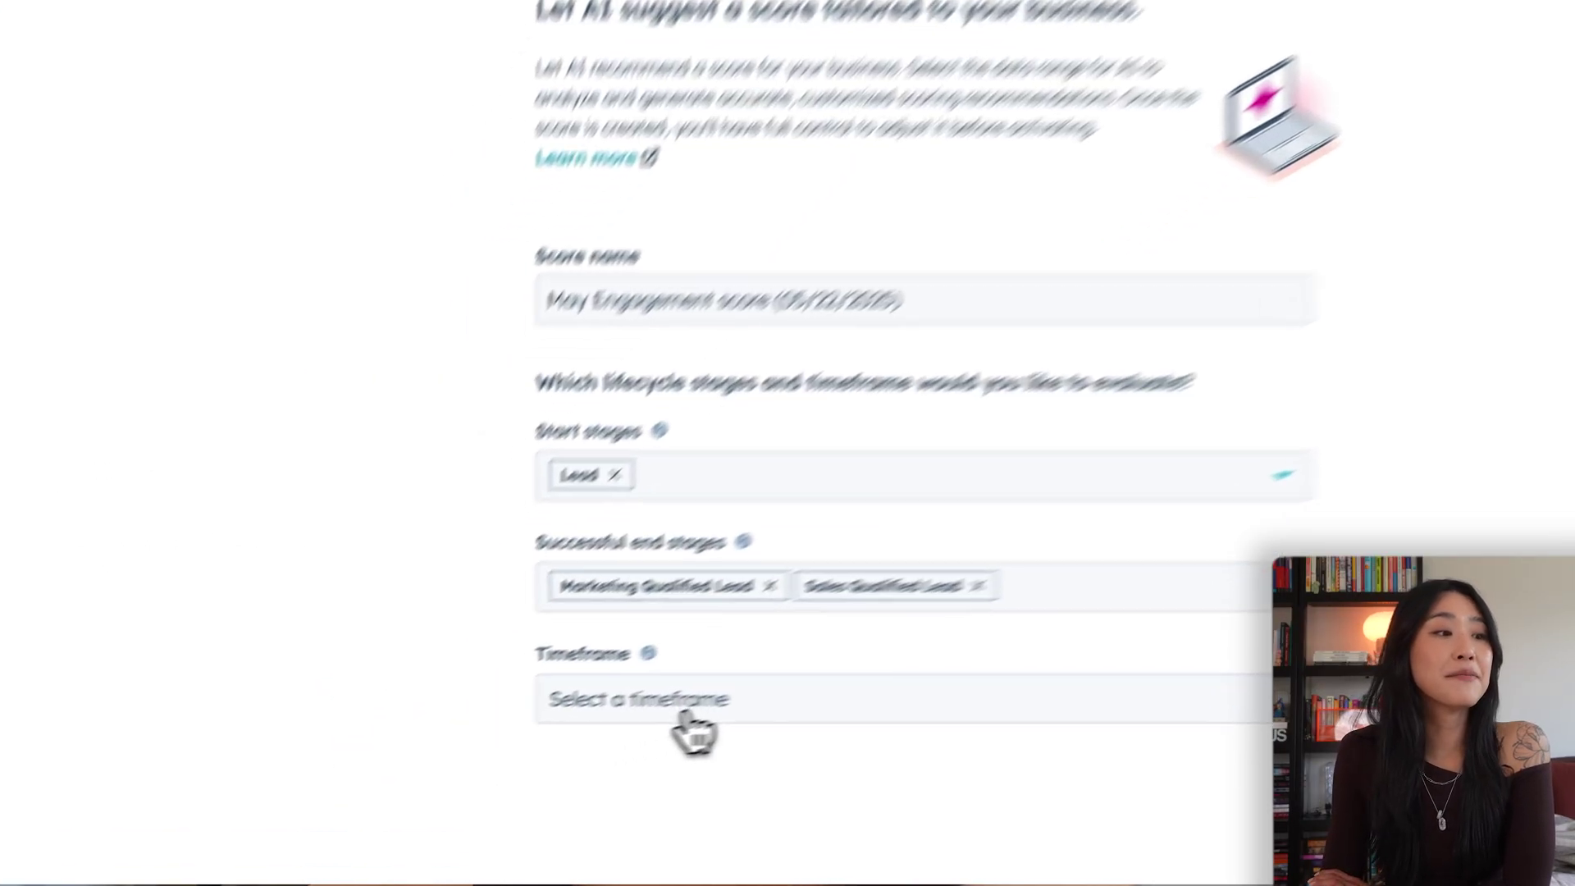
left_click(857, 779)
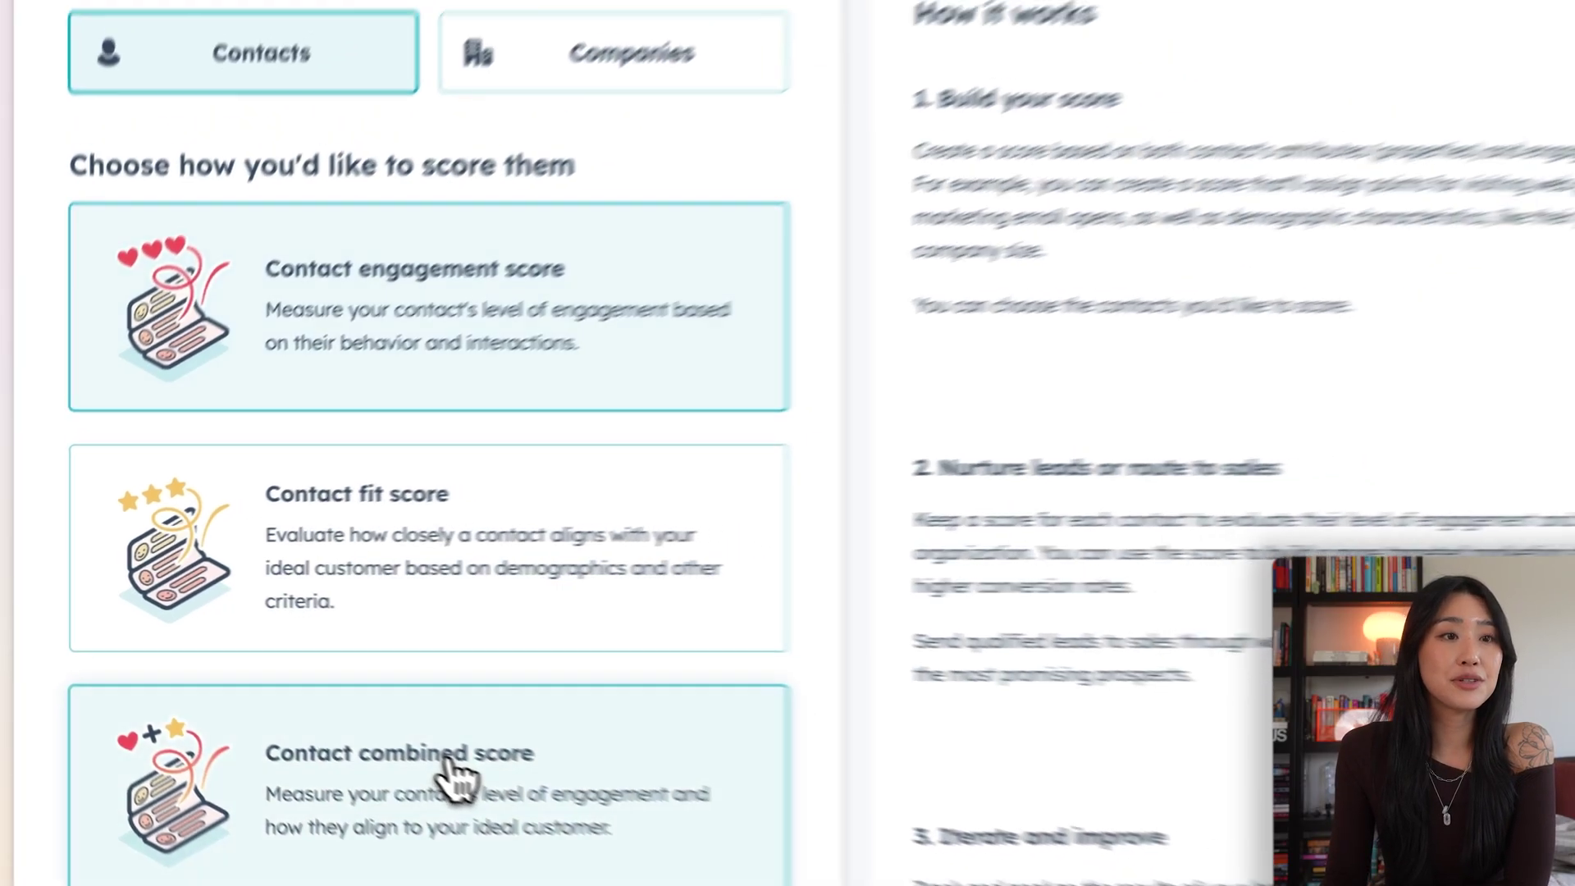
- Choose Contact combined score for Contacts and create it
left_click(517, 808)
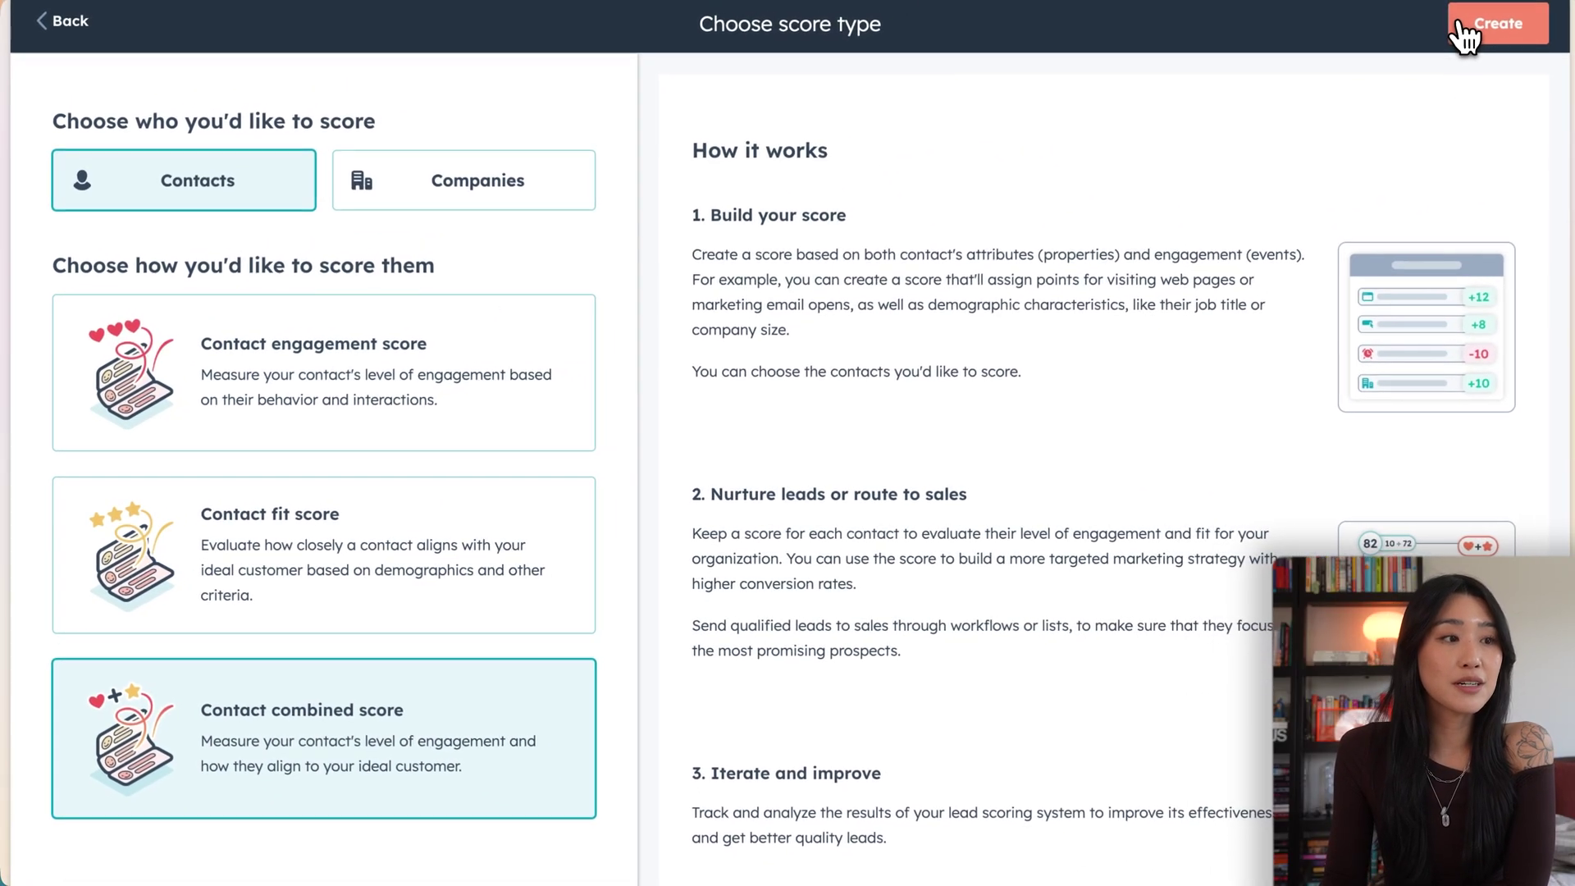
left_click(1469, 31)
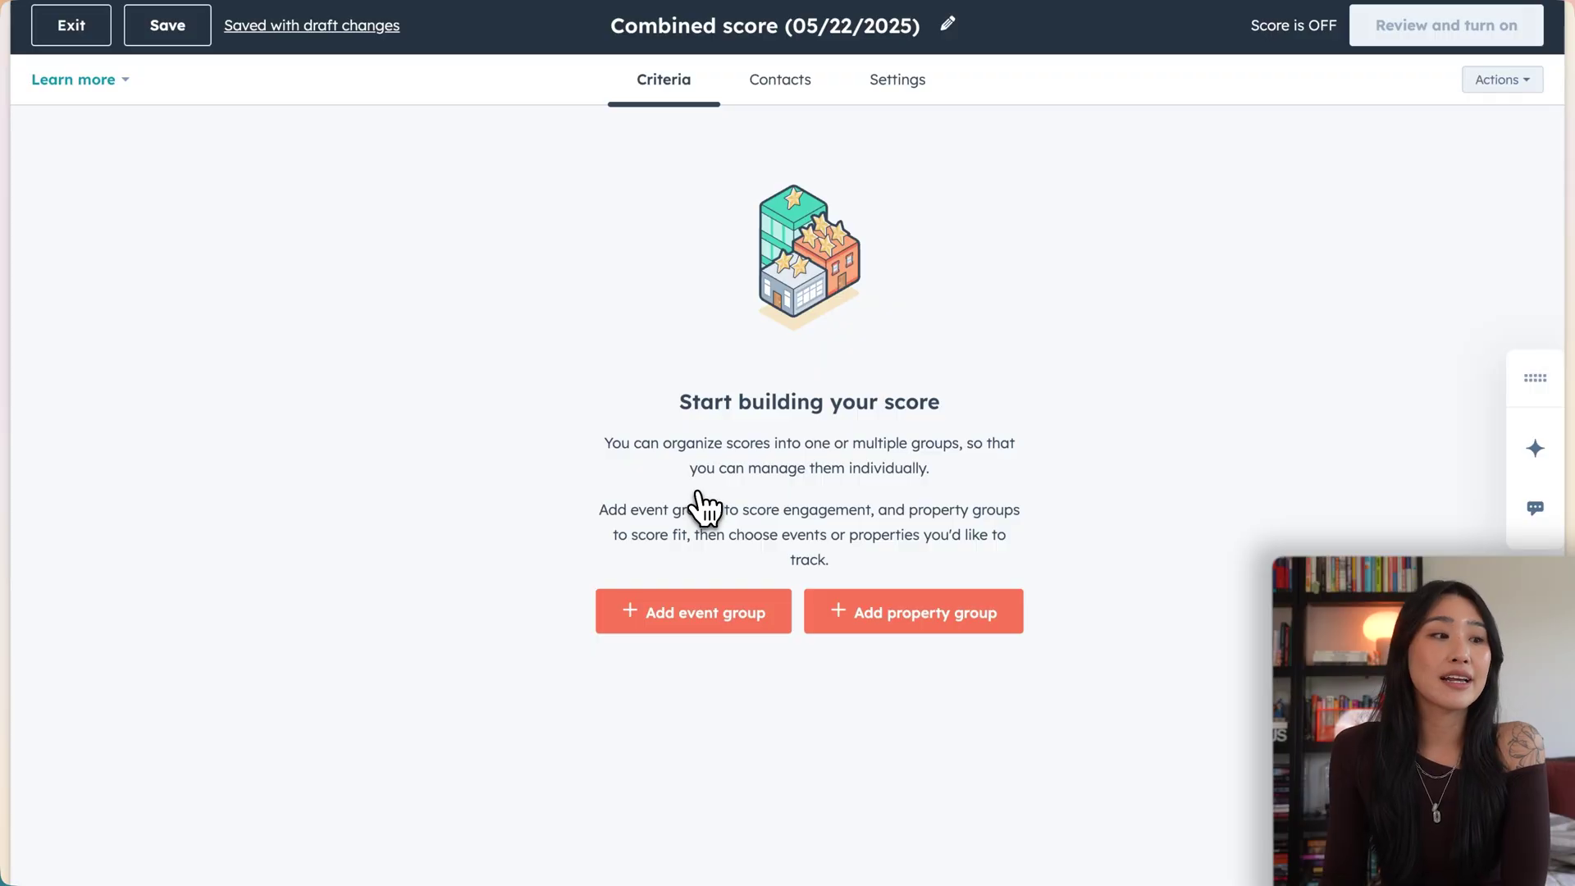
- Add an event group that scores the Web Events 'Page visited' event
left_click(698, 630)
left_click(218, 661)
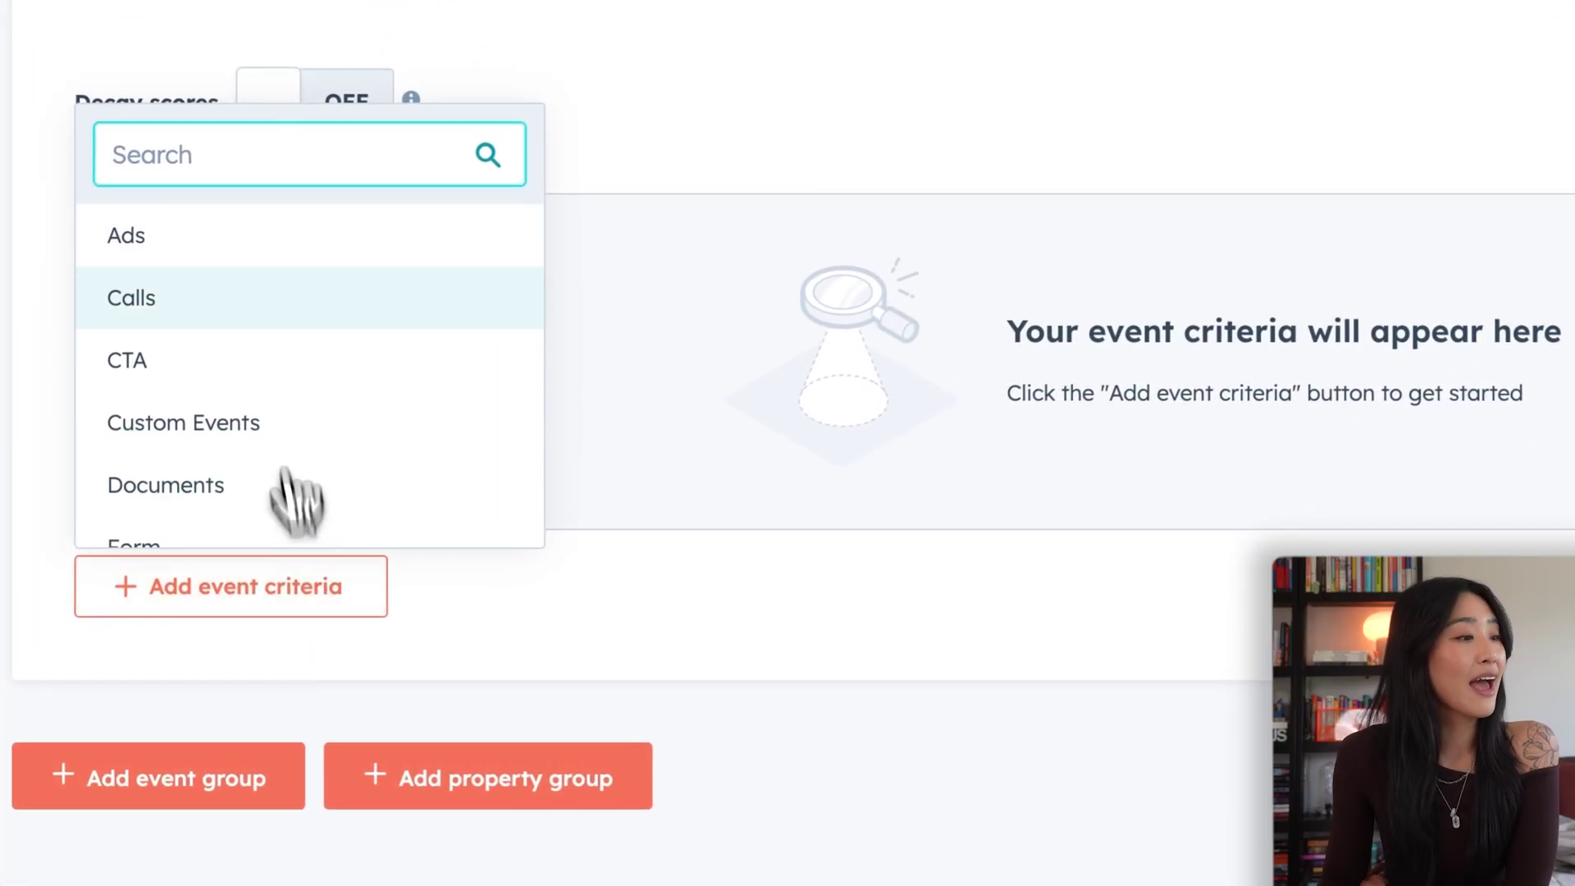
scroll(210, 485, "down", 3)
scroll(274, 369, "down", 5)
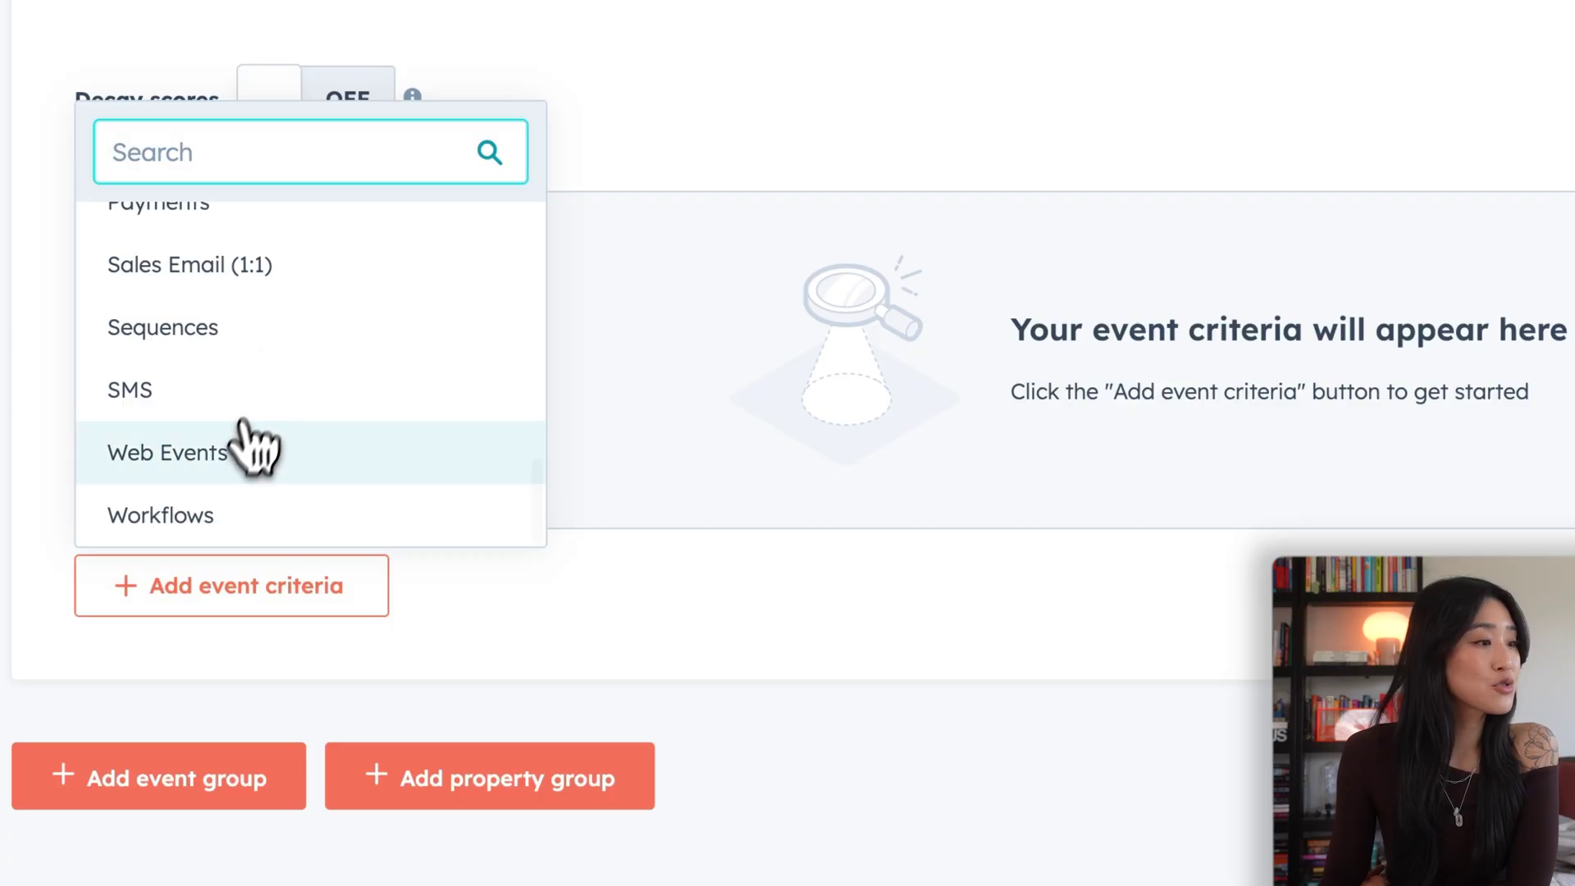
left_click(239, 448)
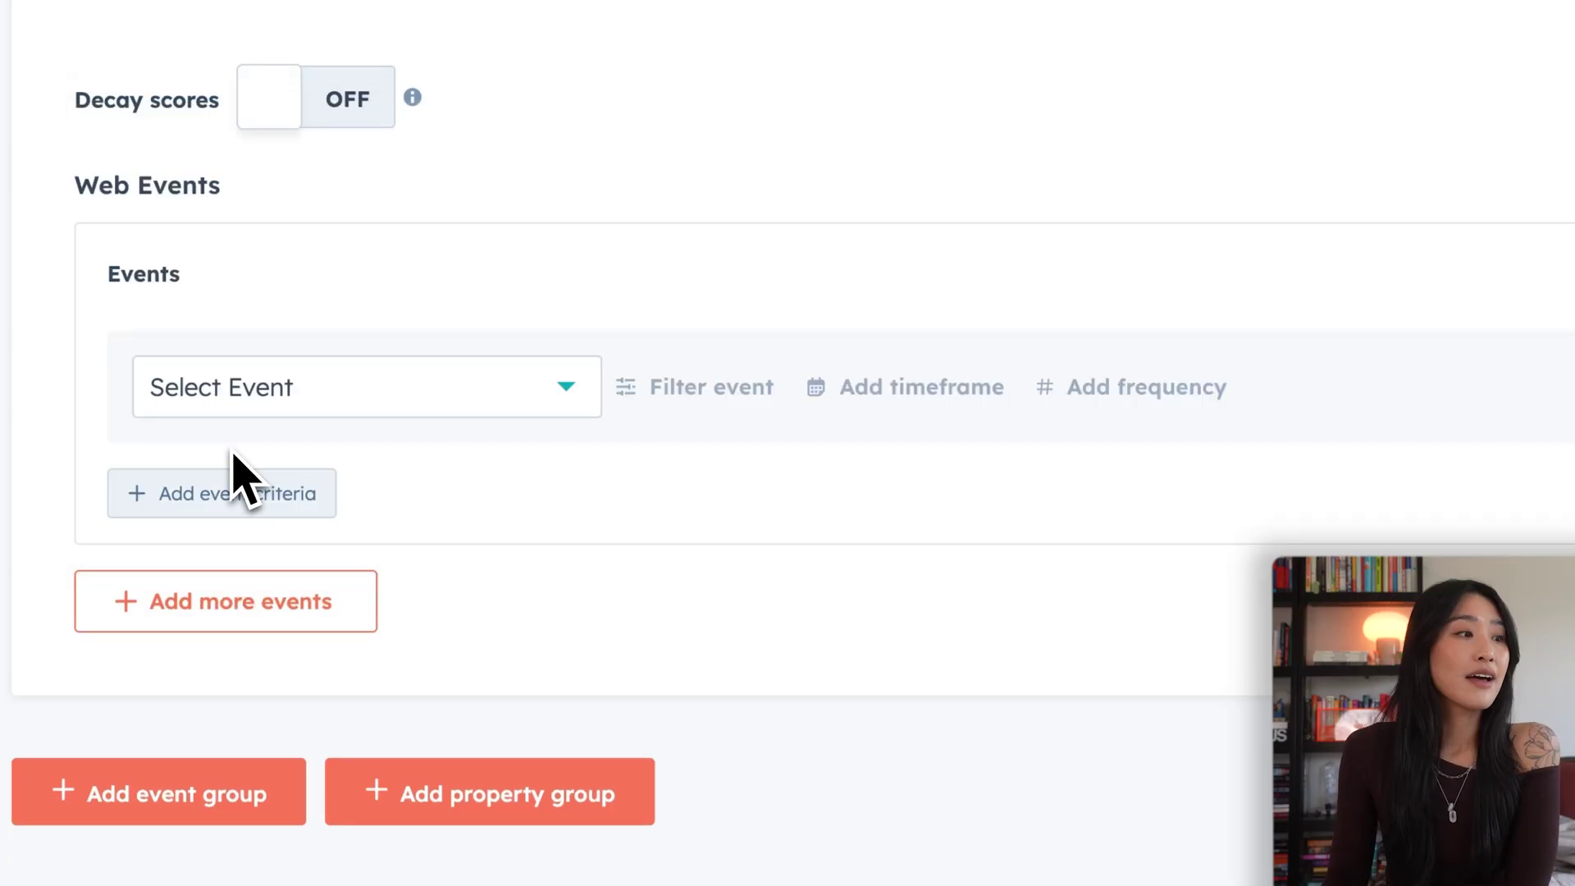
left_click(318, 414)
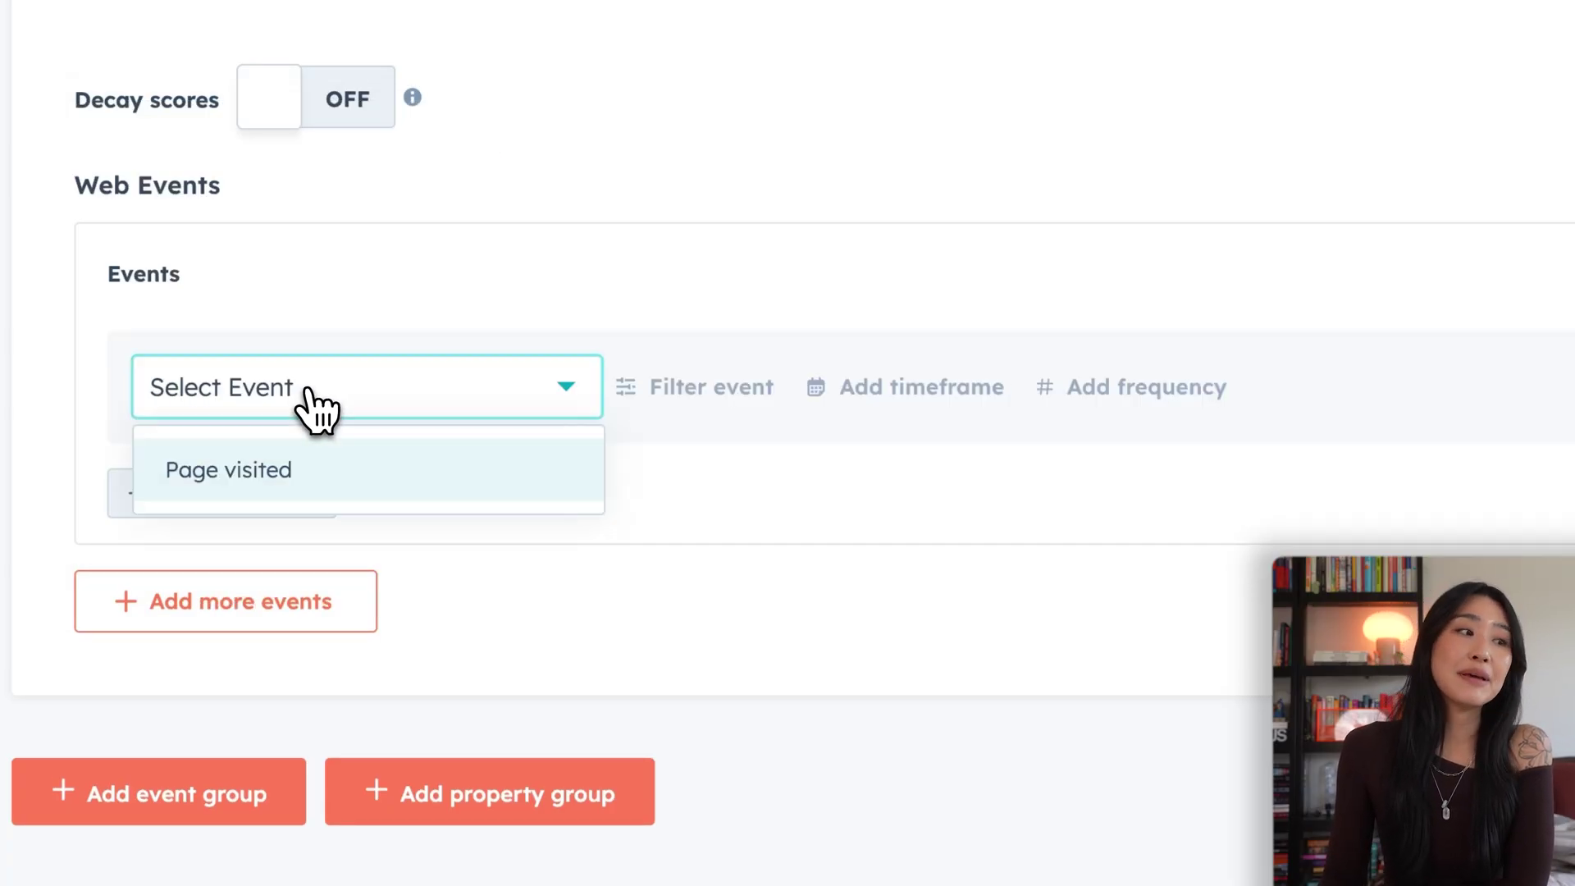
left_click(287, 476)
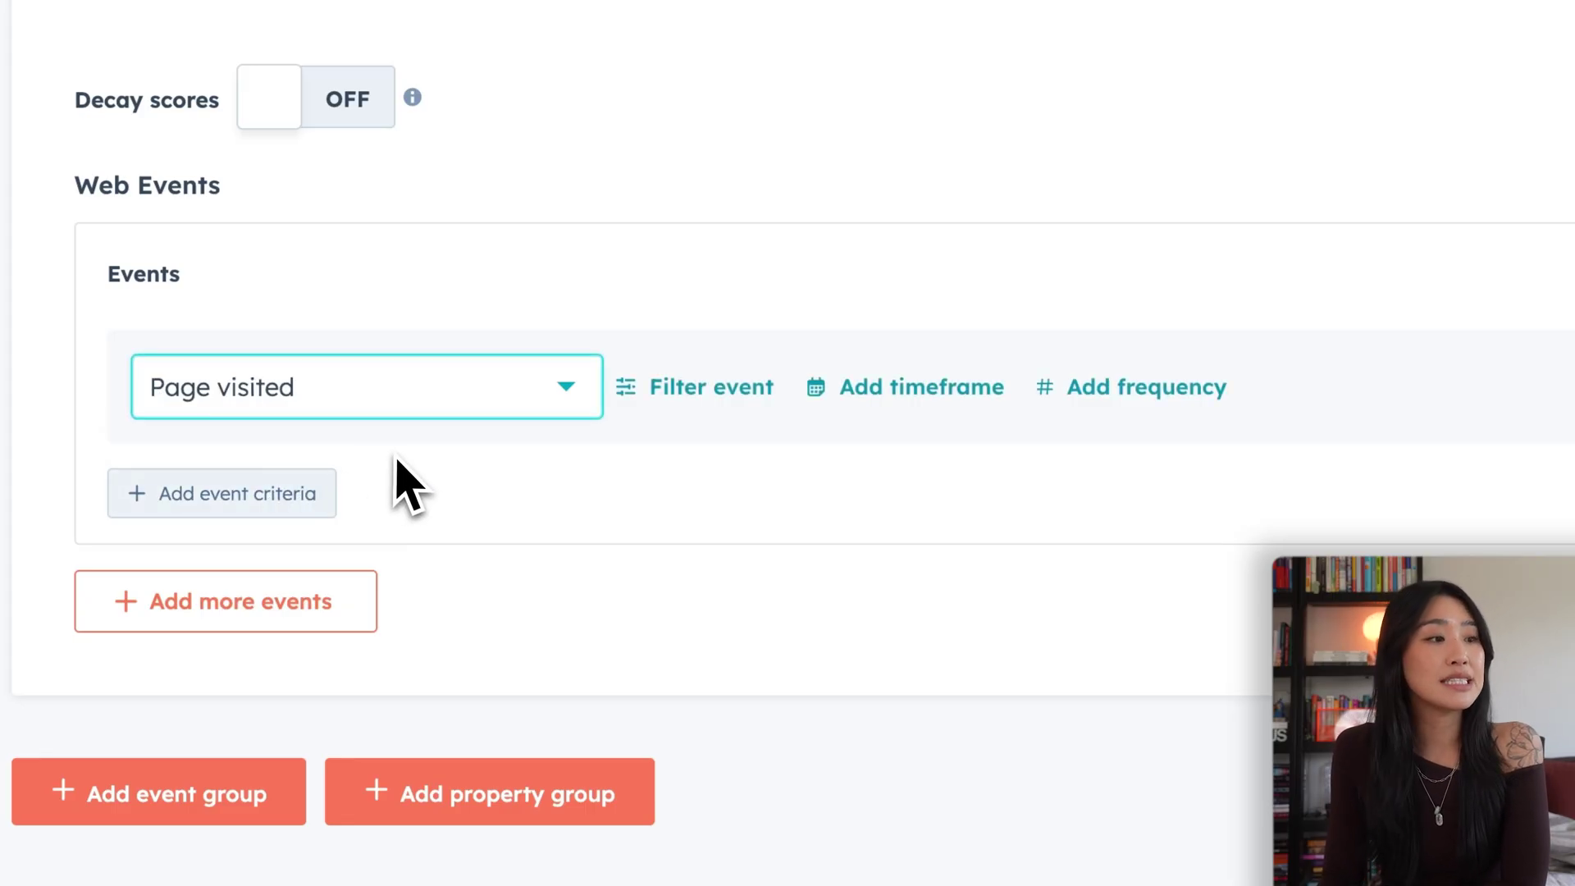
- Limit Page visited to the last 90 days and add a second event group
left_click(711, 390)
left_click(773, 392)
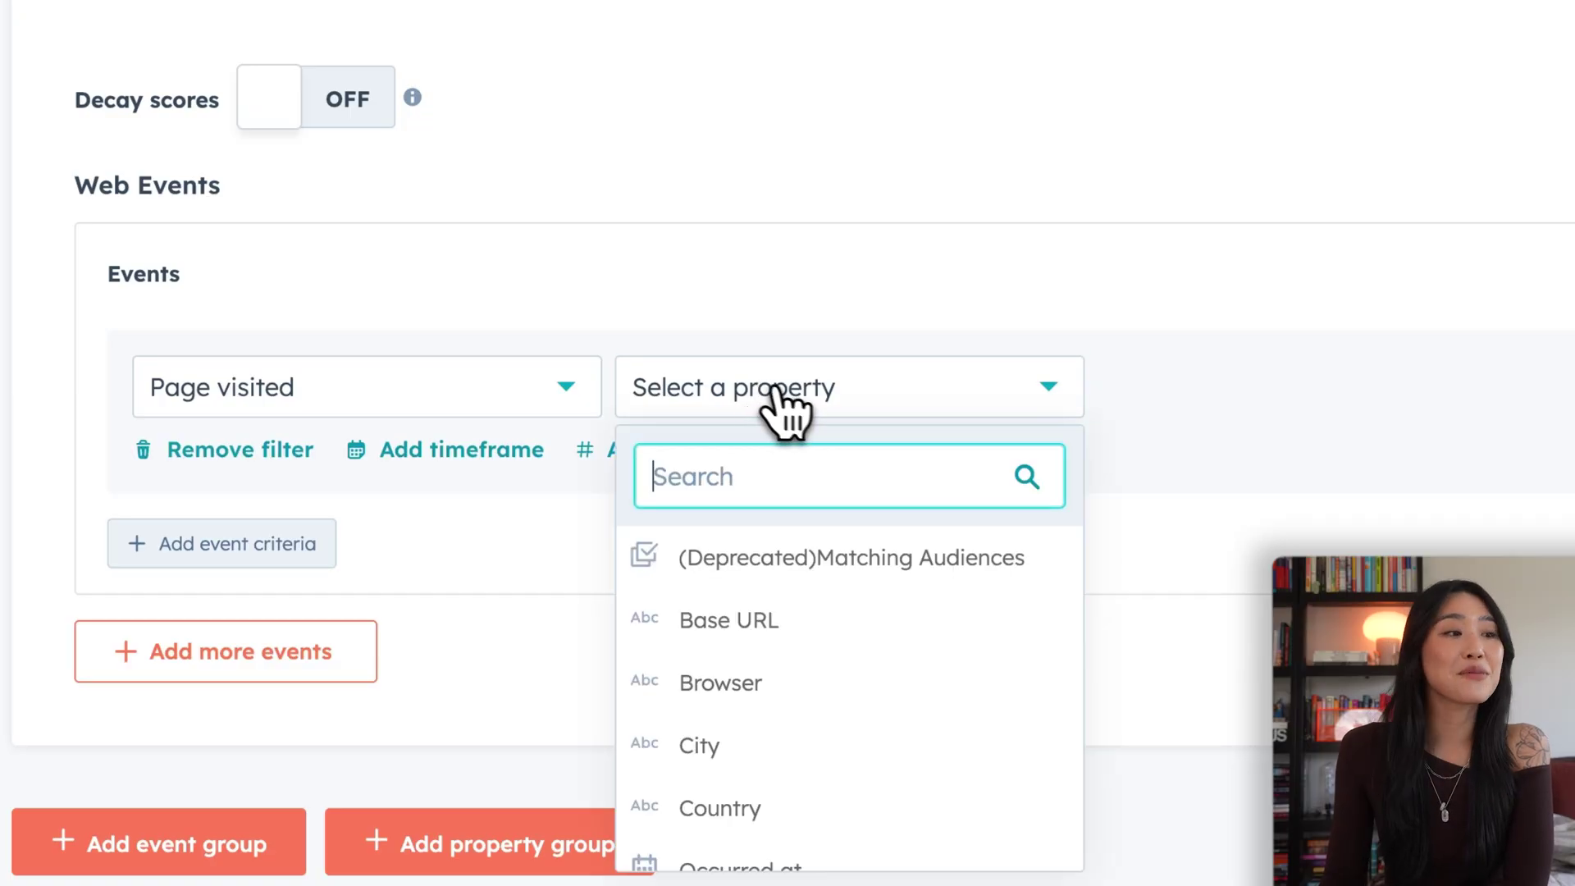
scroll(824, 693, "down", 1)
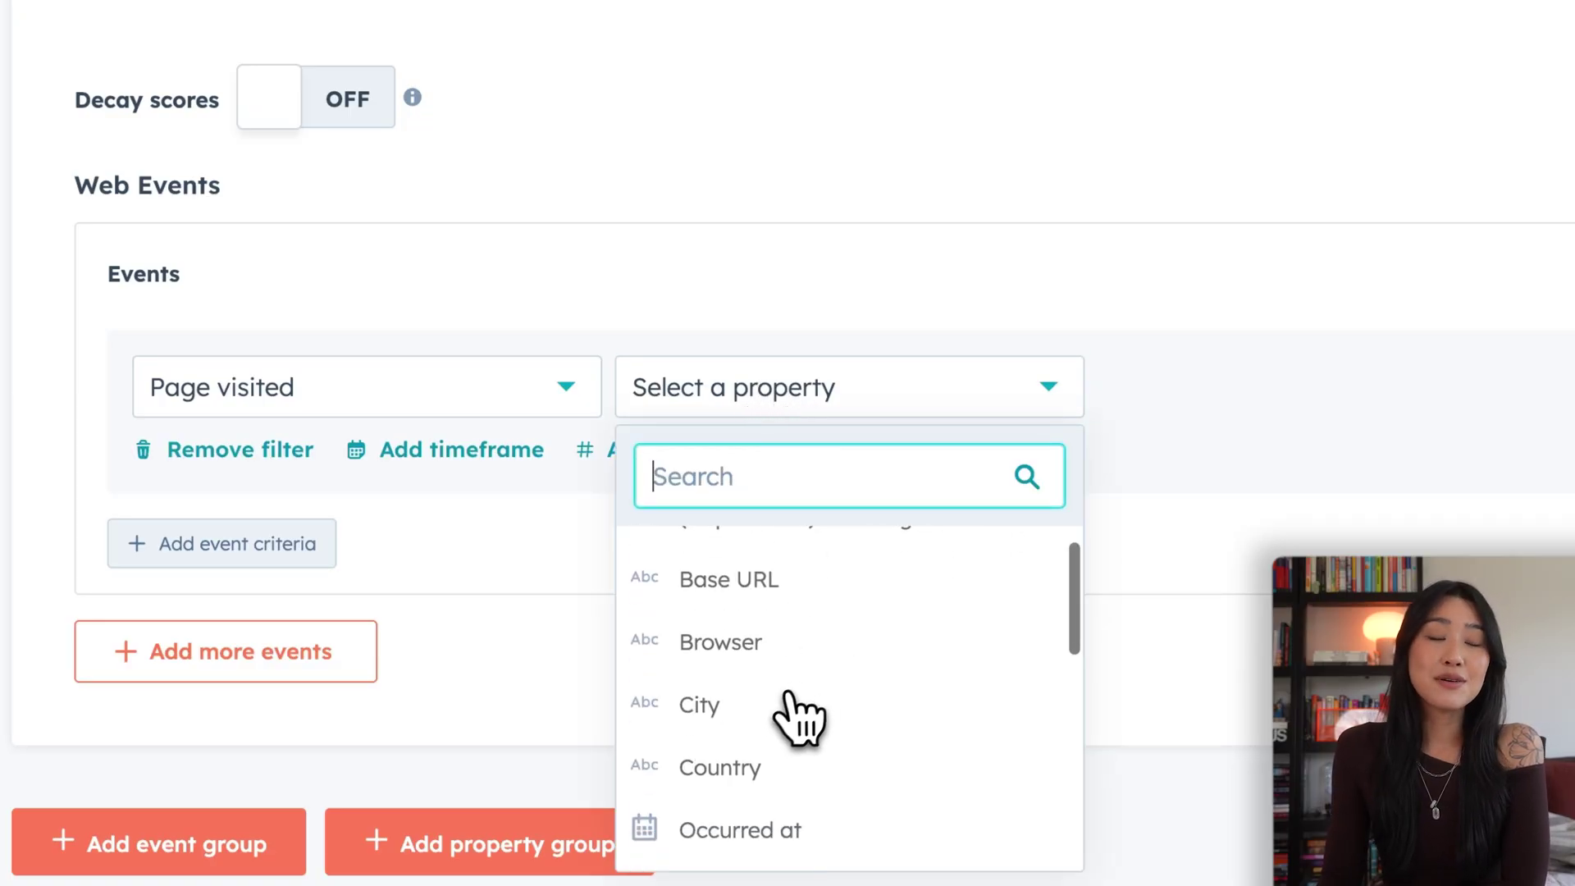
left_click(442, 447)
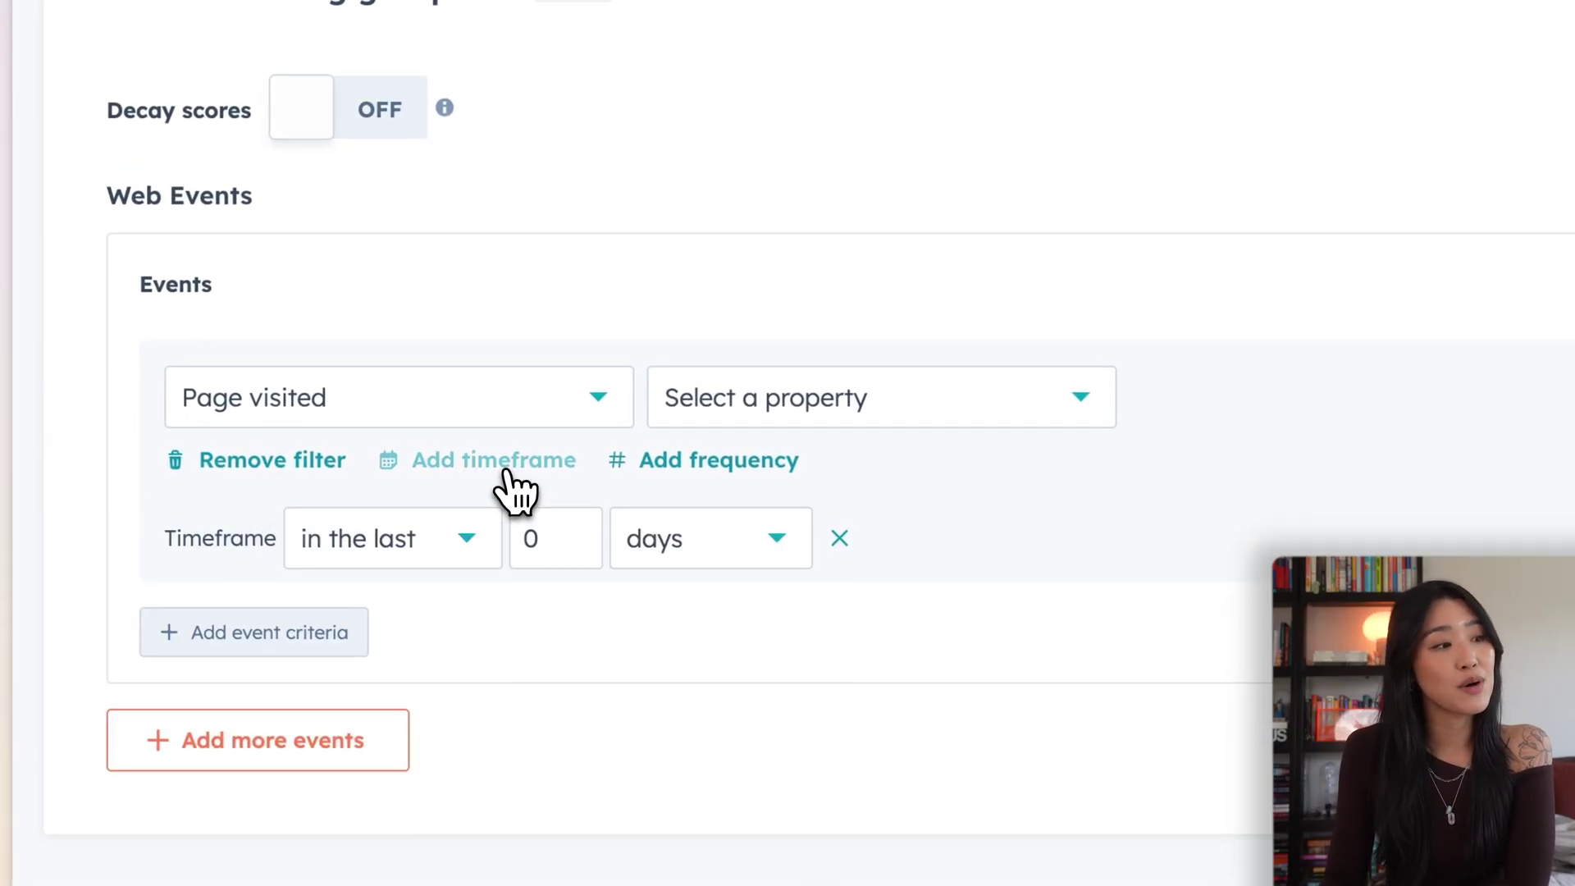
left_click(574, 525)
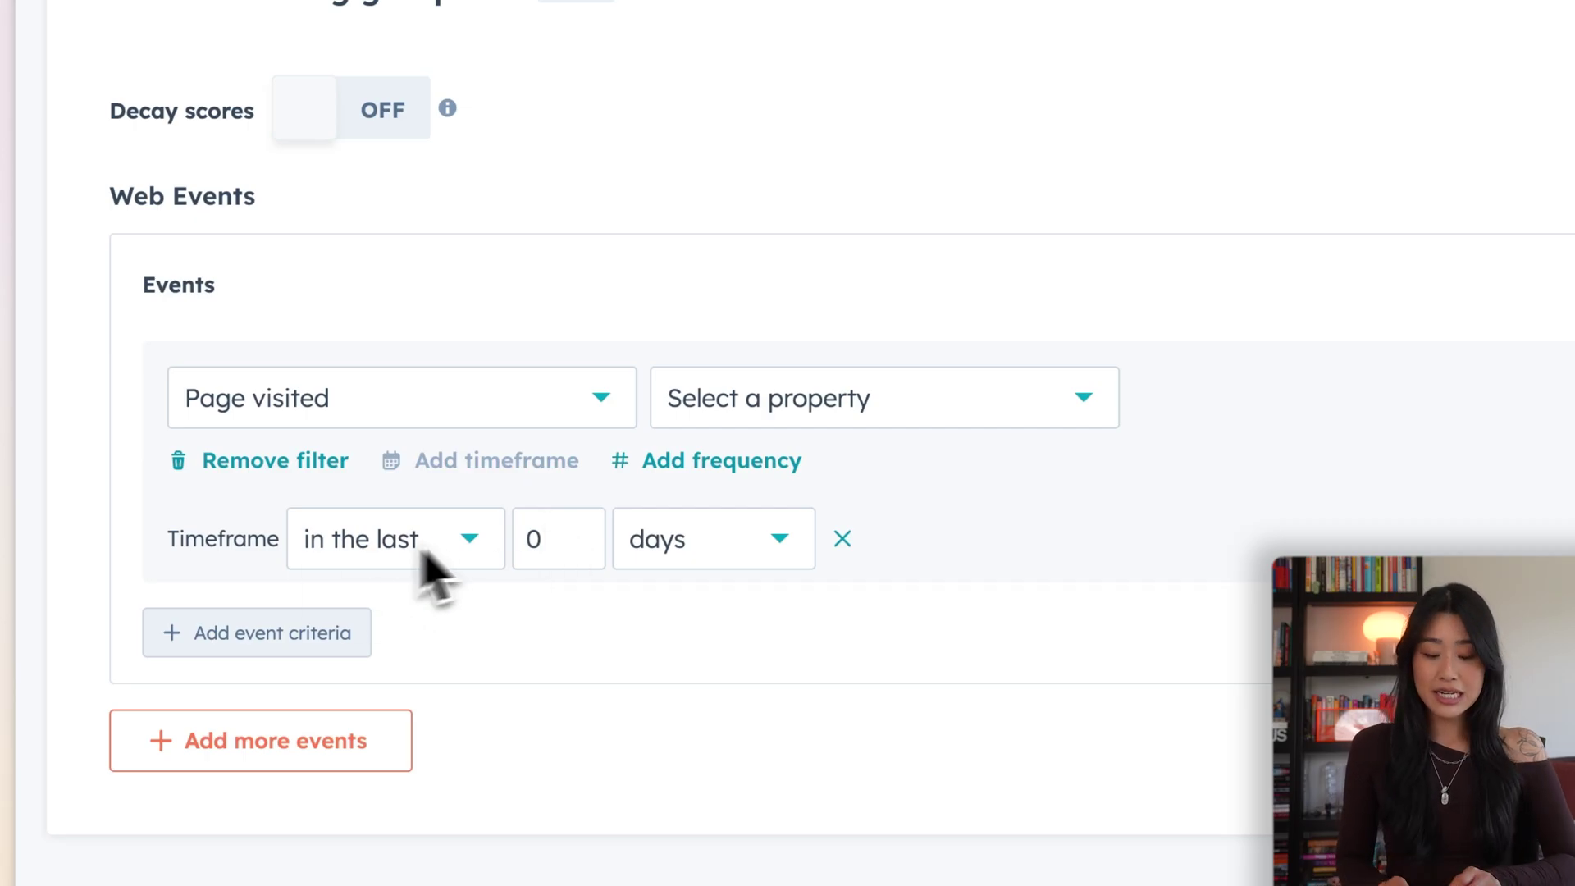
type("9")
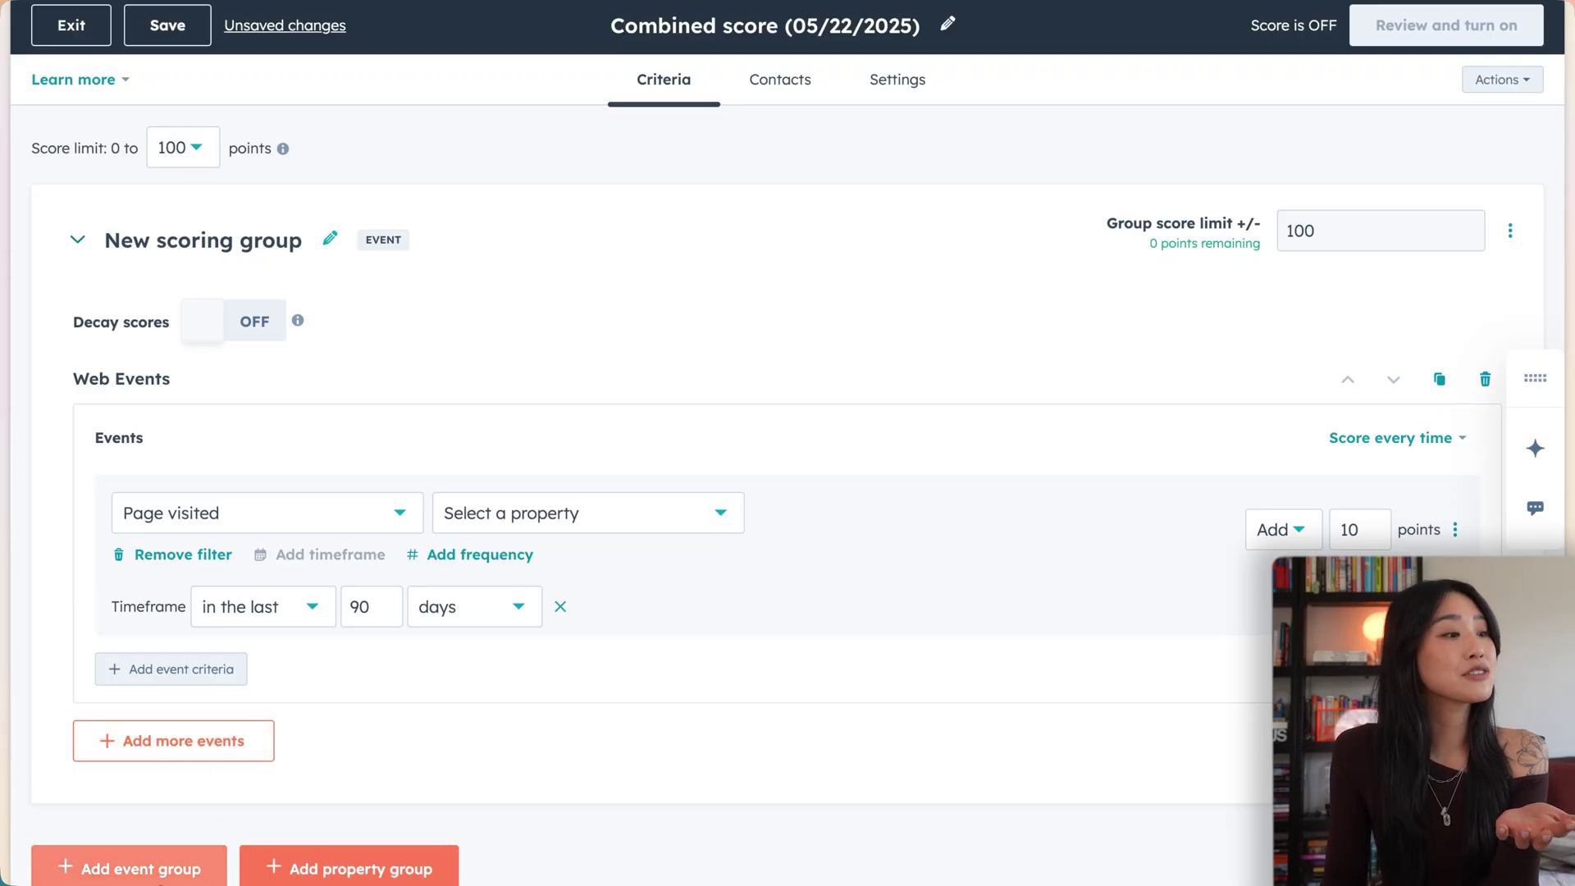
left_click(164, 875)
- Rename the first scoring group to 'Awareness'
scroll(278, 788, "down", 6)
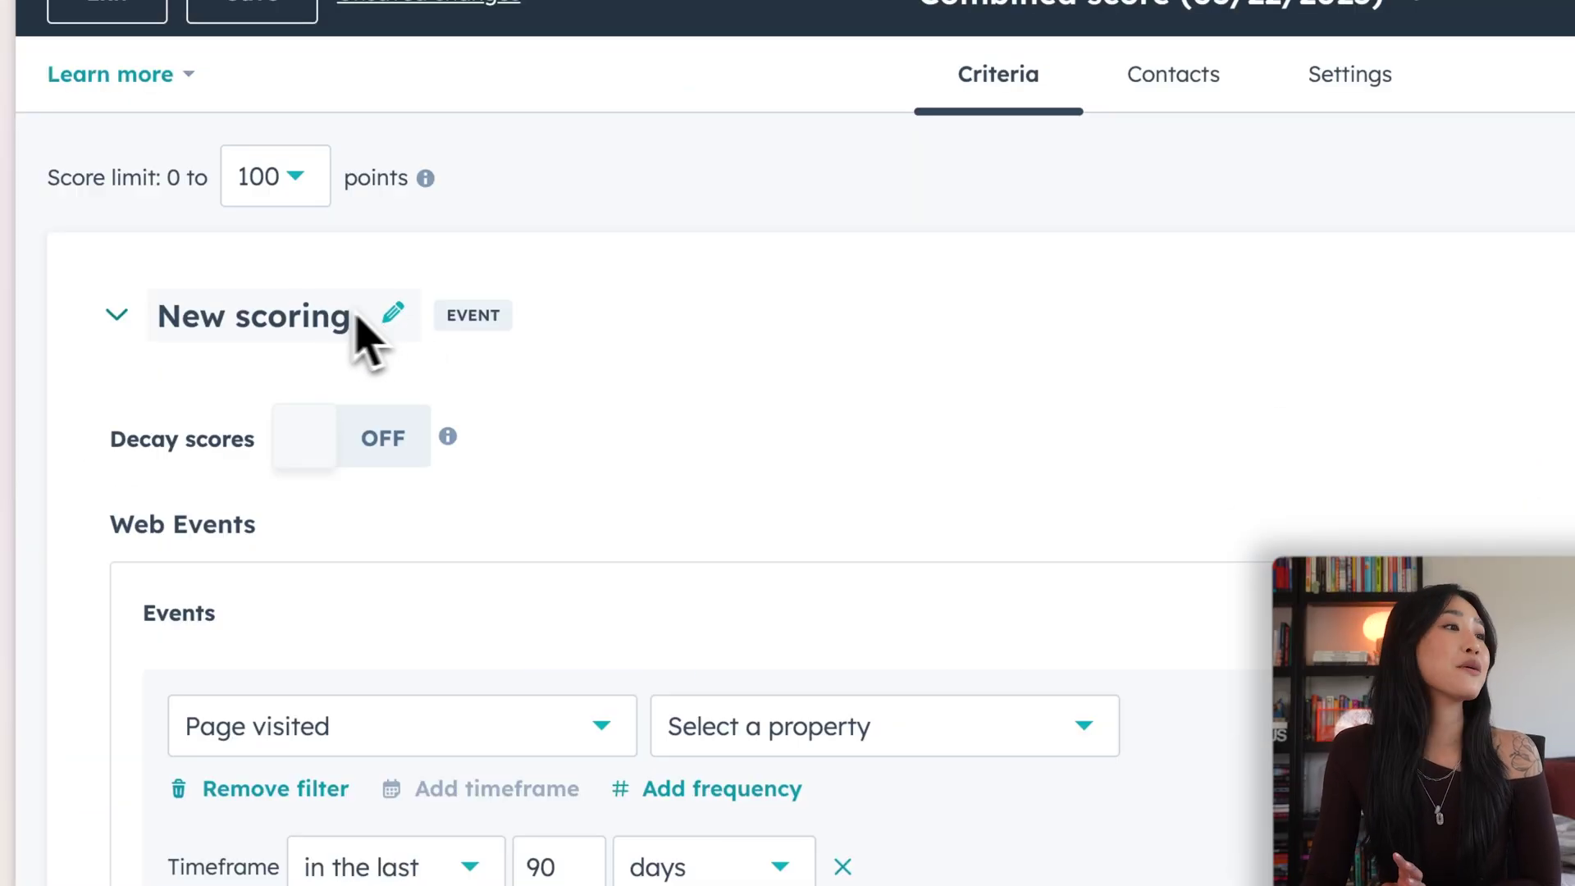
left_click(377, 315)
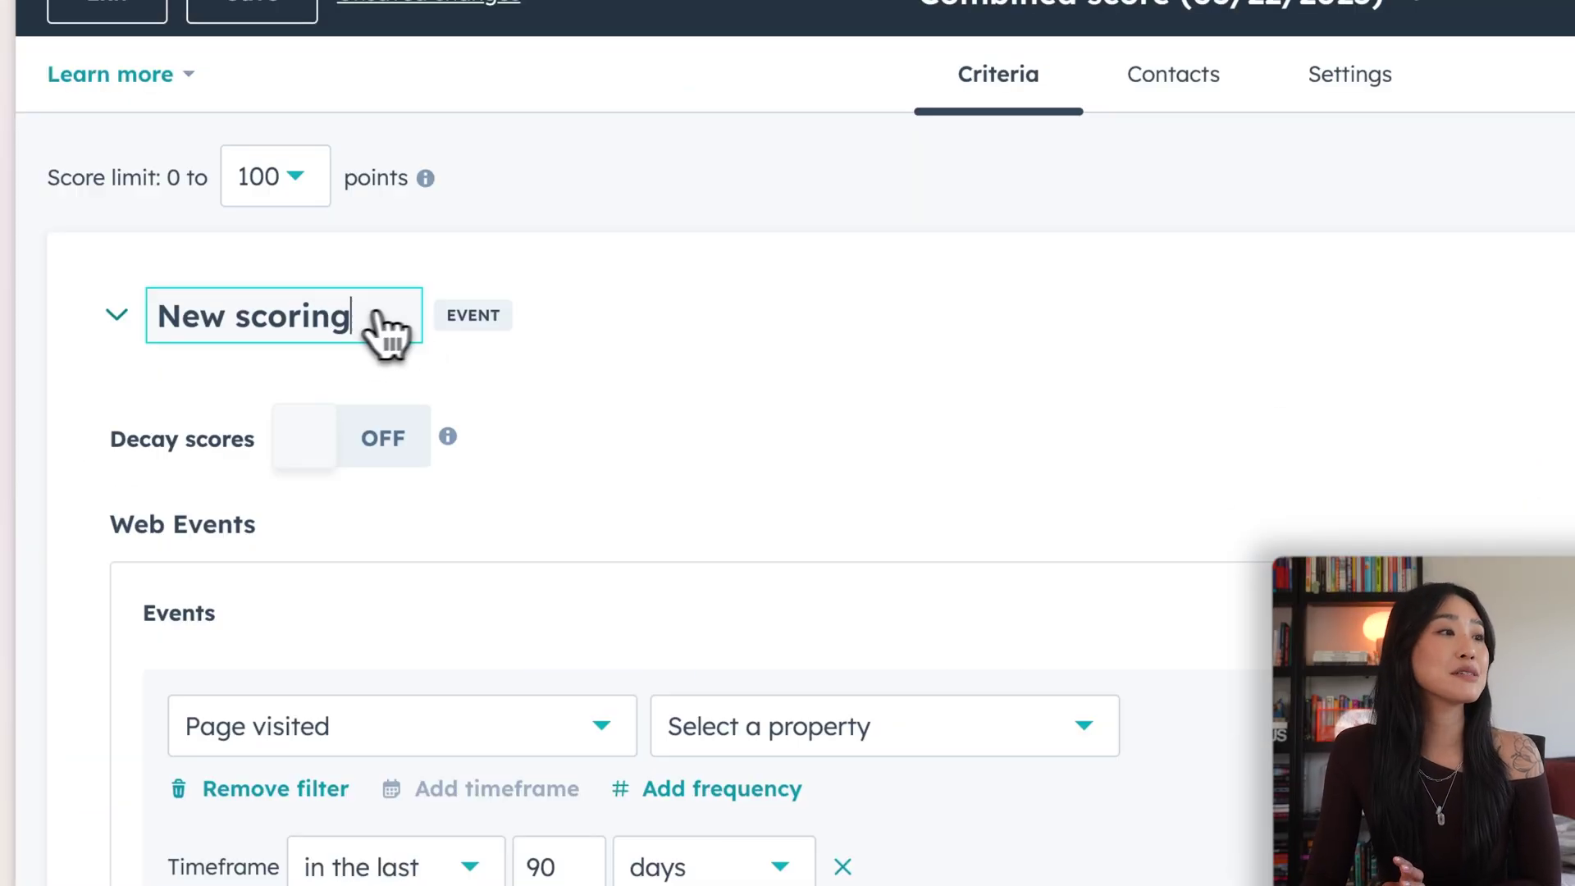
double_click(323, 315)
key("BackSpace")
key("BackSpace")
key("BackSpace")
type("Awarenes")
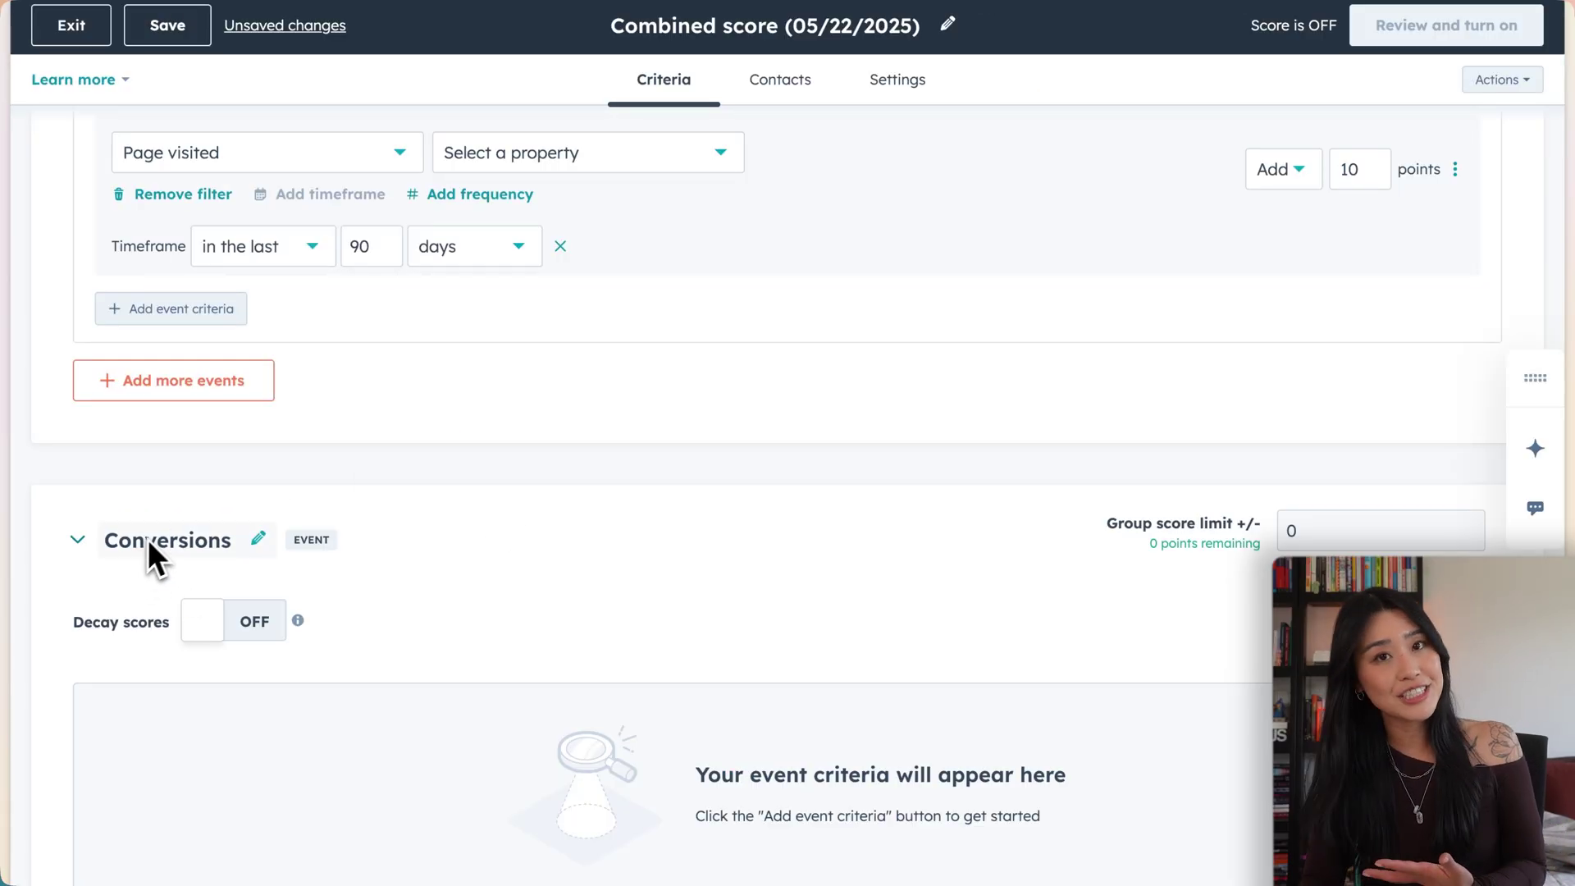
- Adjust the group score limit and make Form submission the Conversions group's scored Form event
scroll(886, 566, "up", 4)
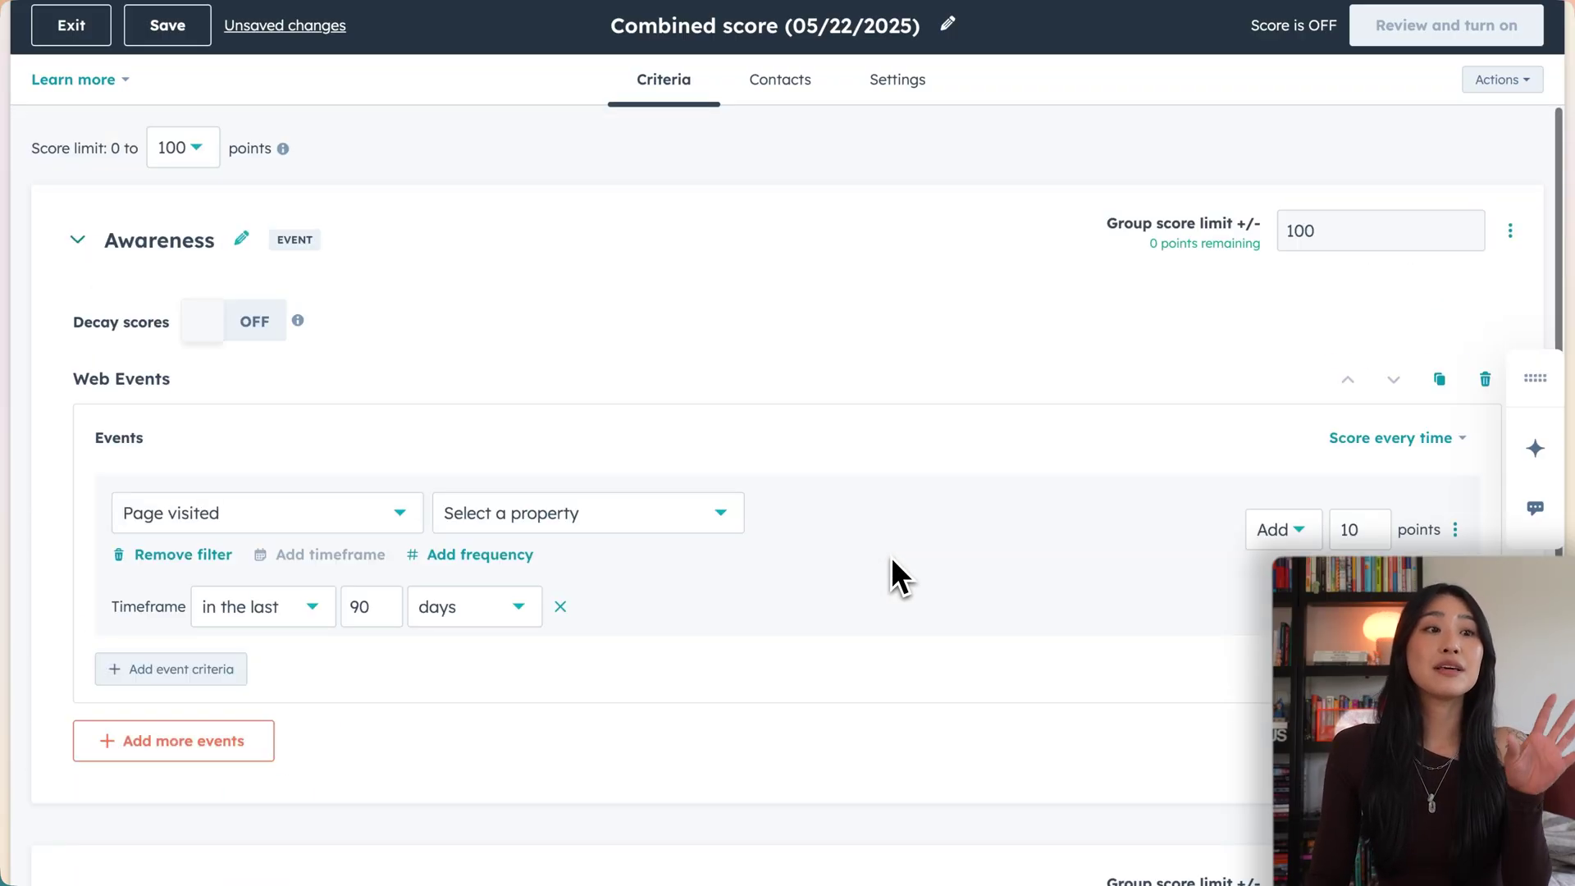
scroll(890, 578, "down", 1)
scroll(889, 579, "up", 1)
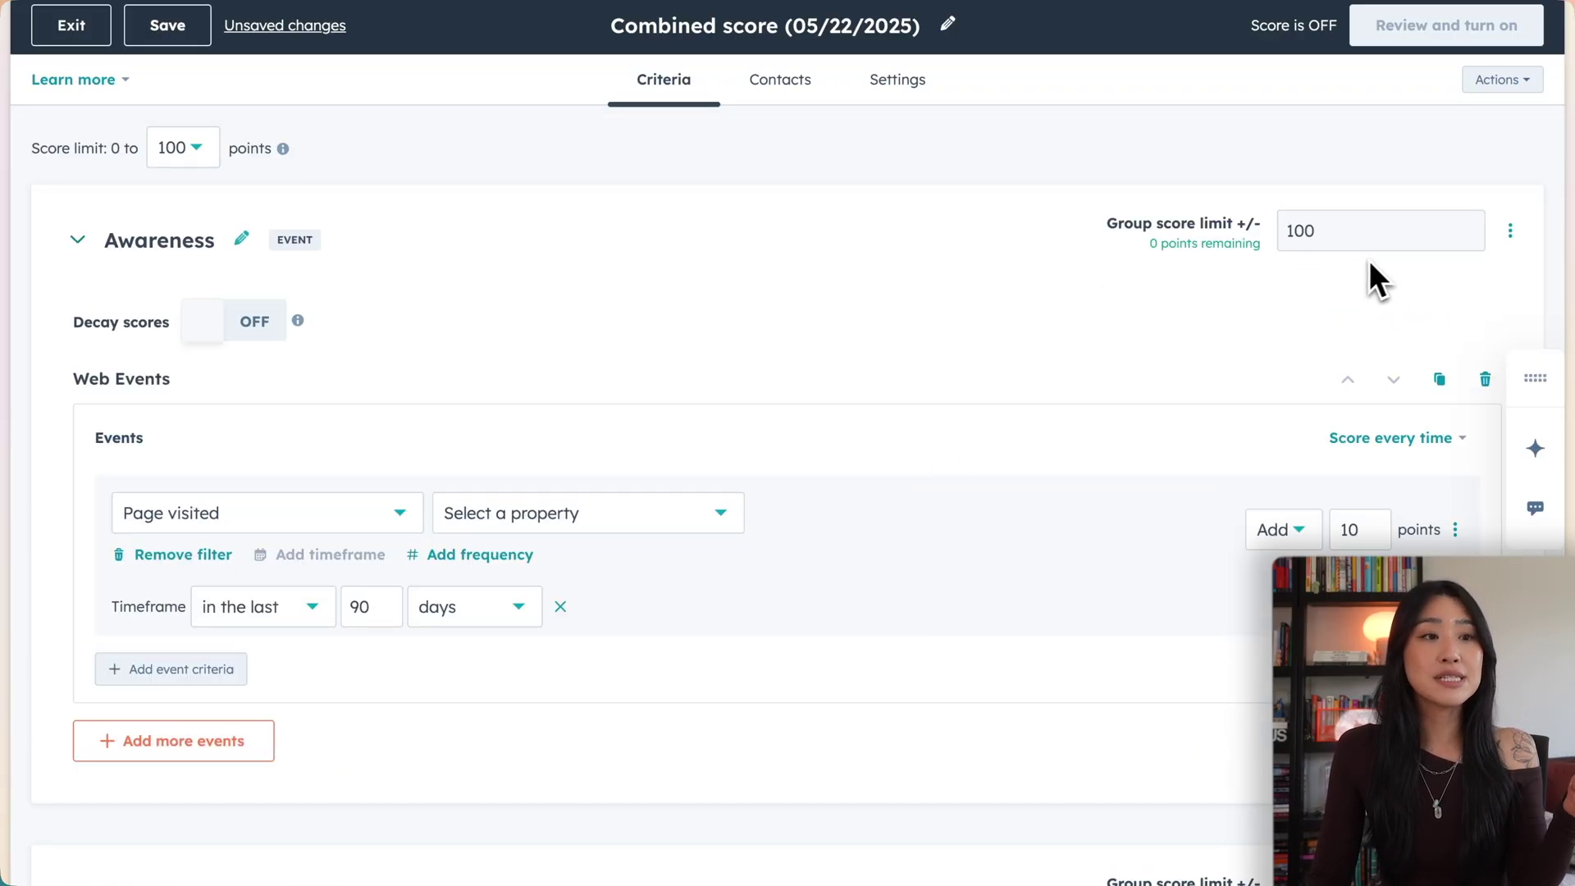
double_click(1369, 231)
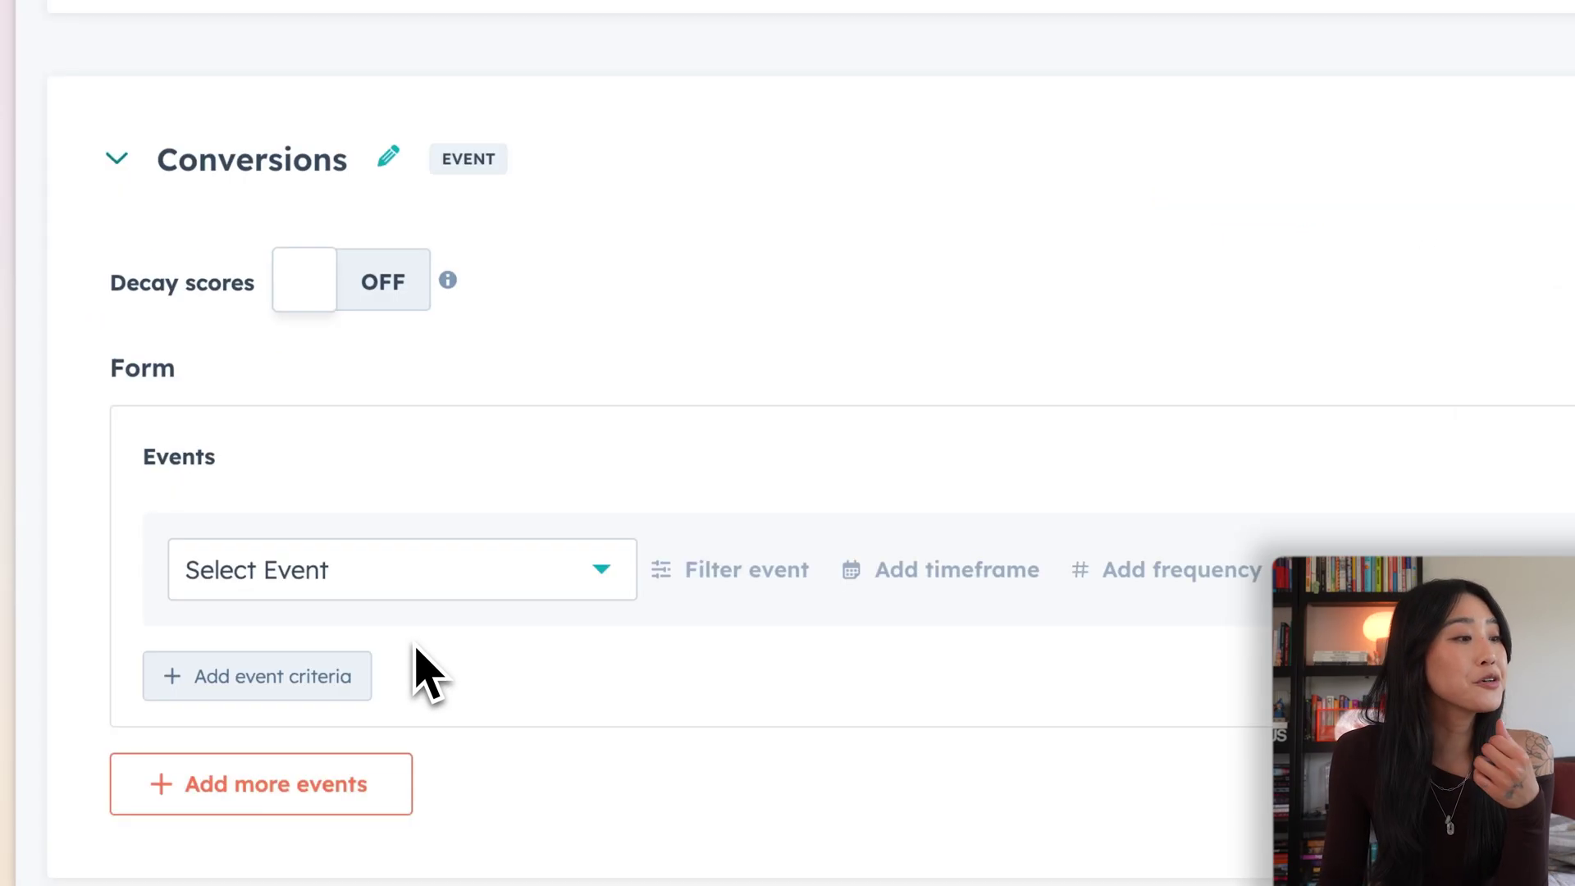
left_click(324, 594)
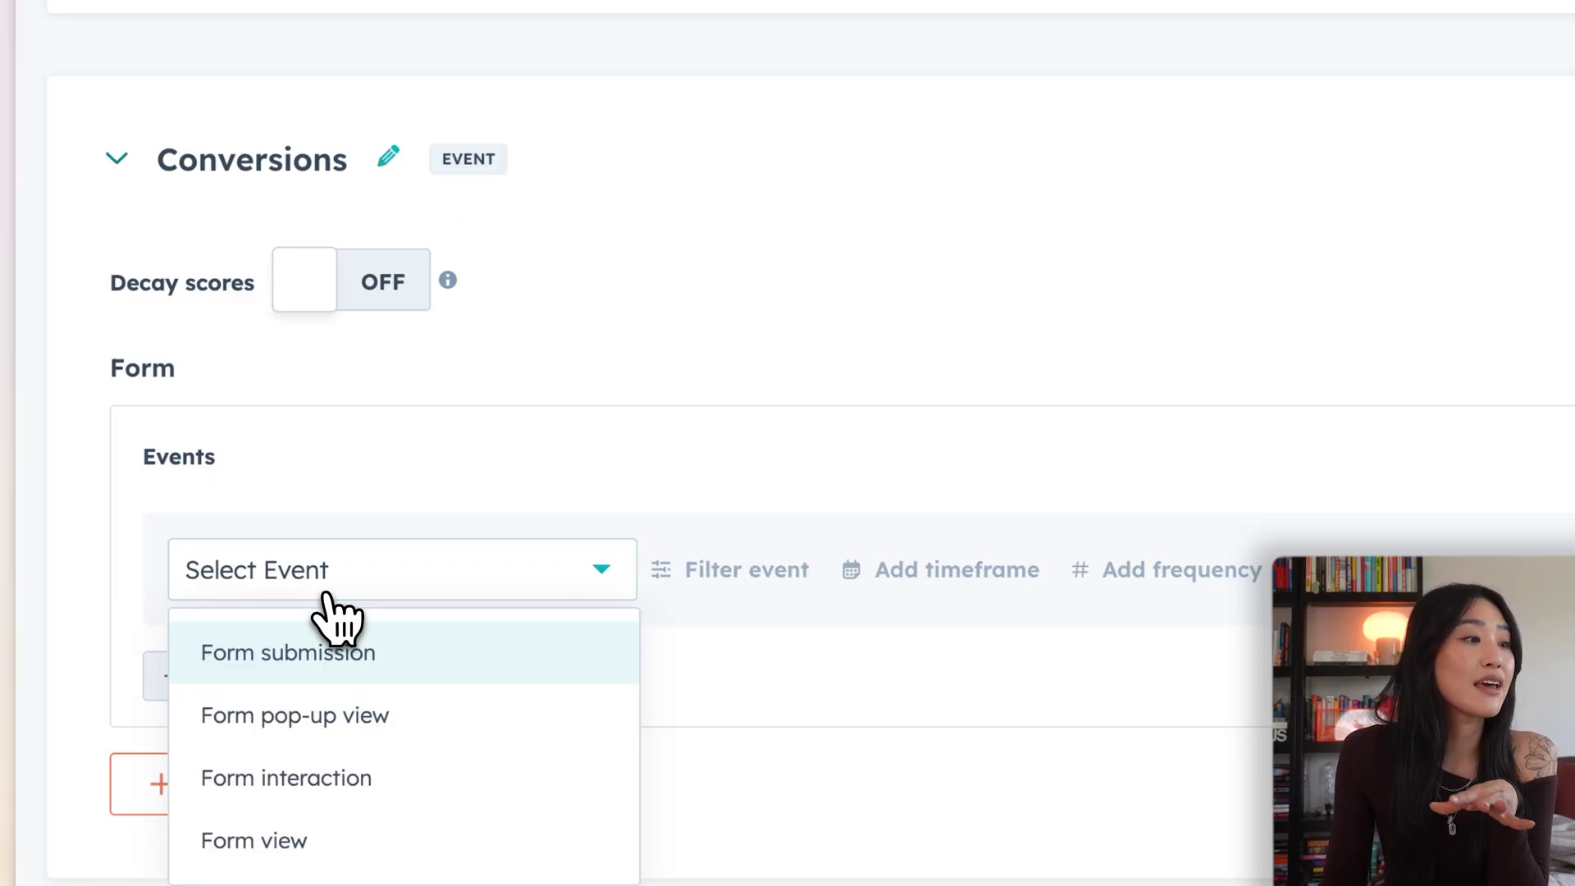
left_click(354, 681)
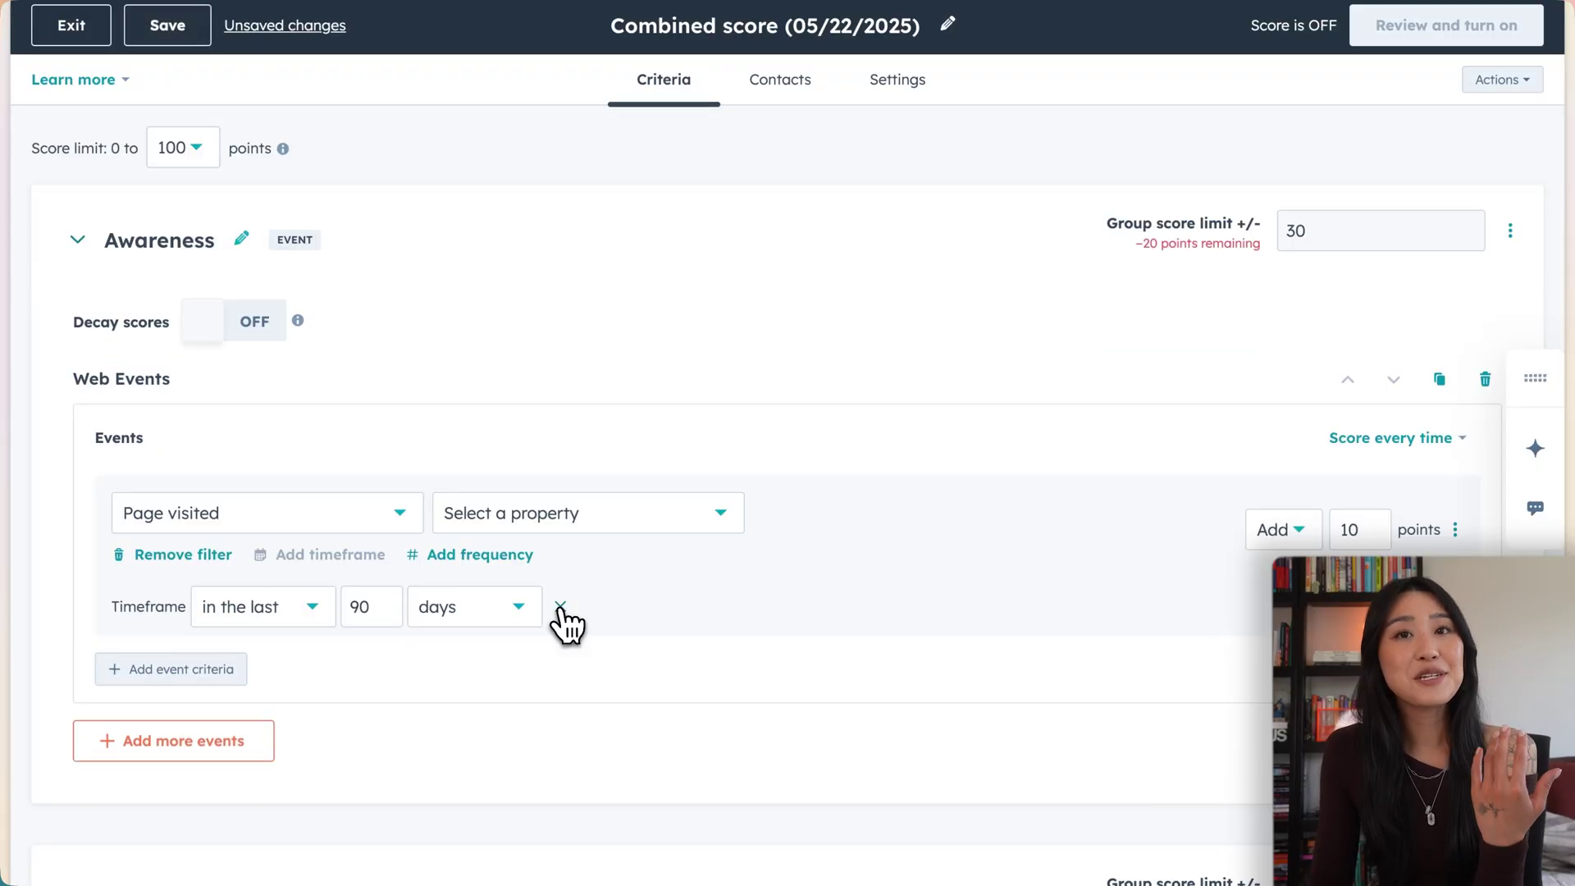
left_click(563, 623)
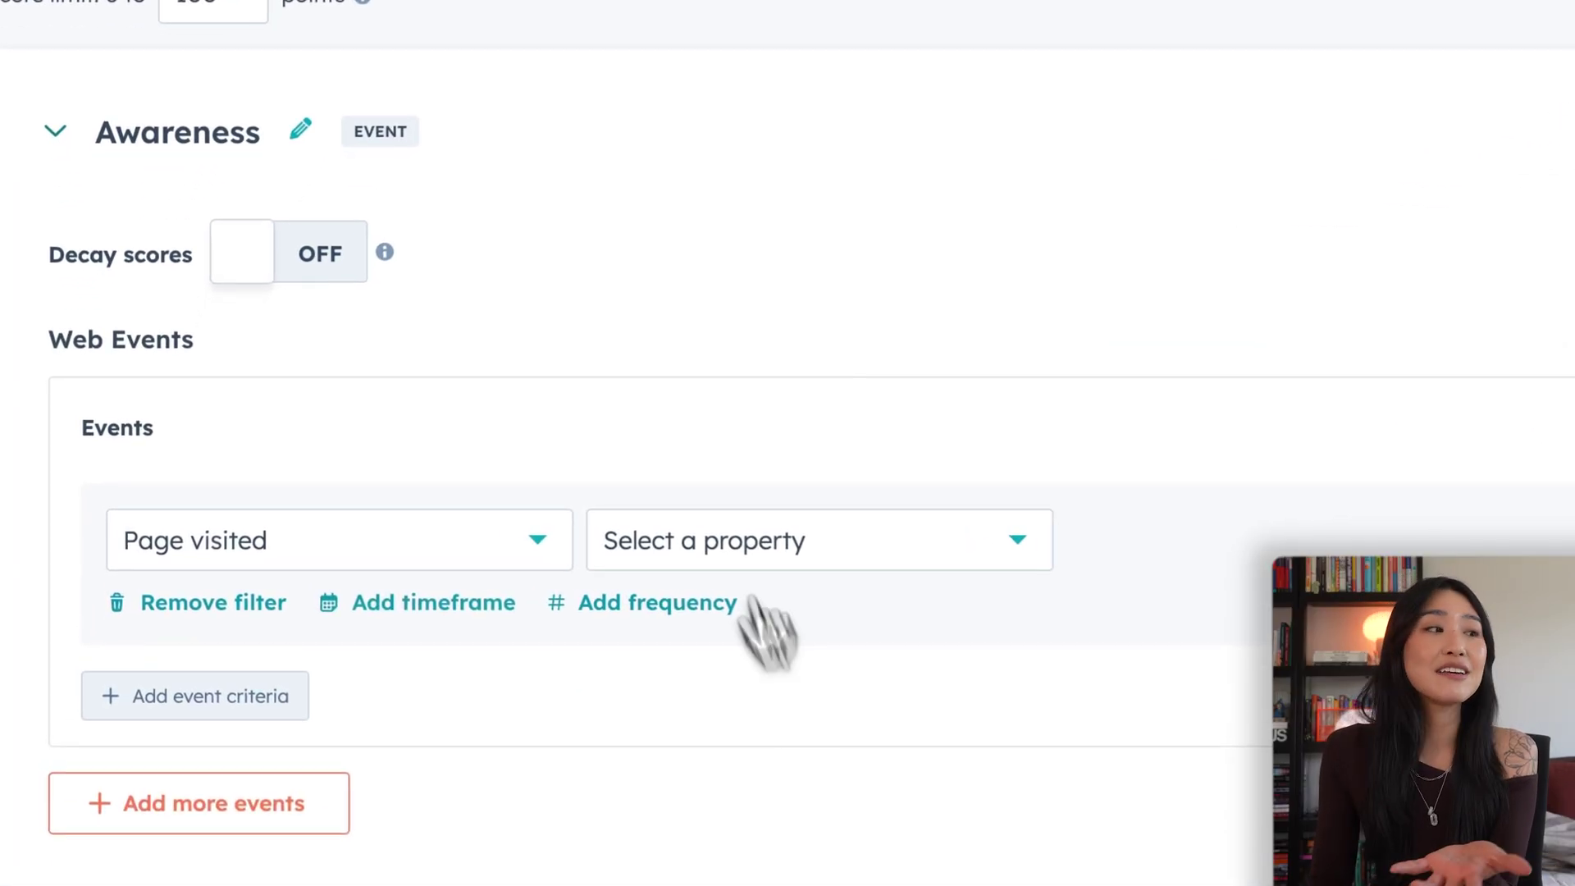
- Switch on Awareness group decay, reducing scores by 30% every 3 months
left_click(248, 281)
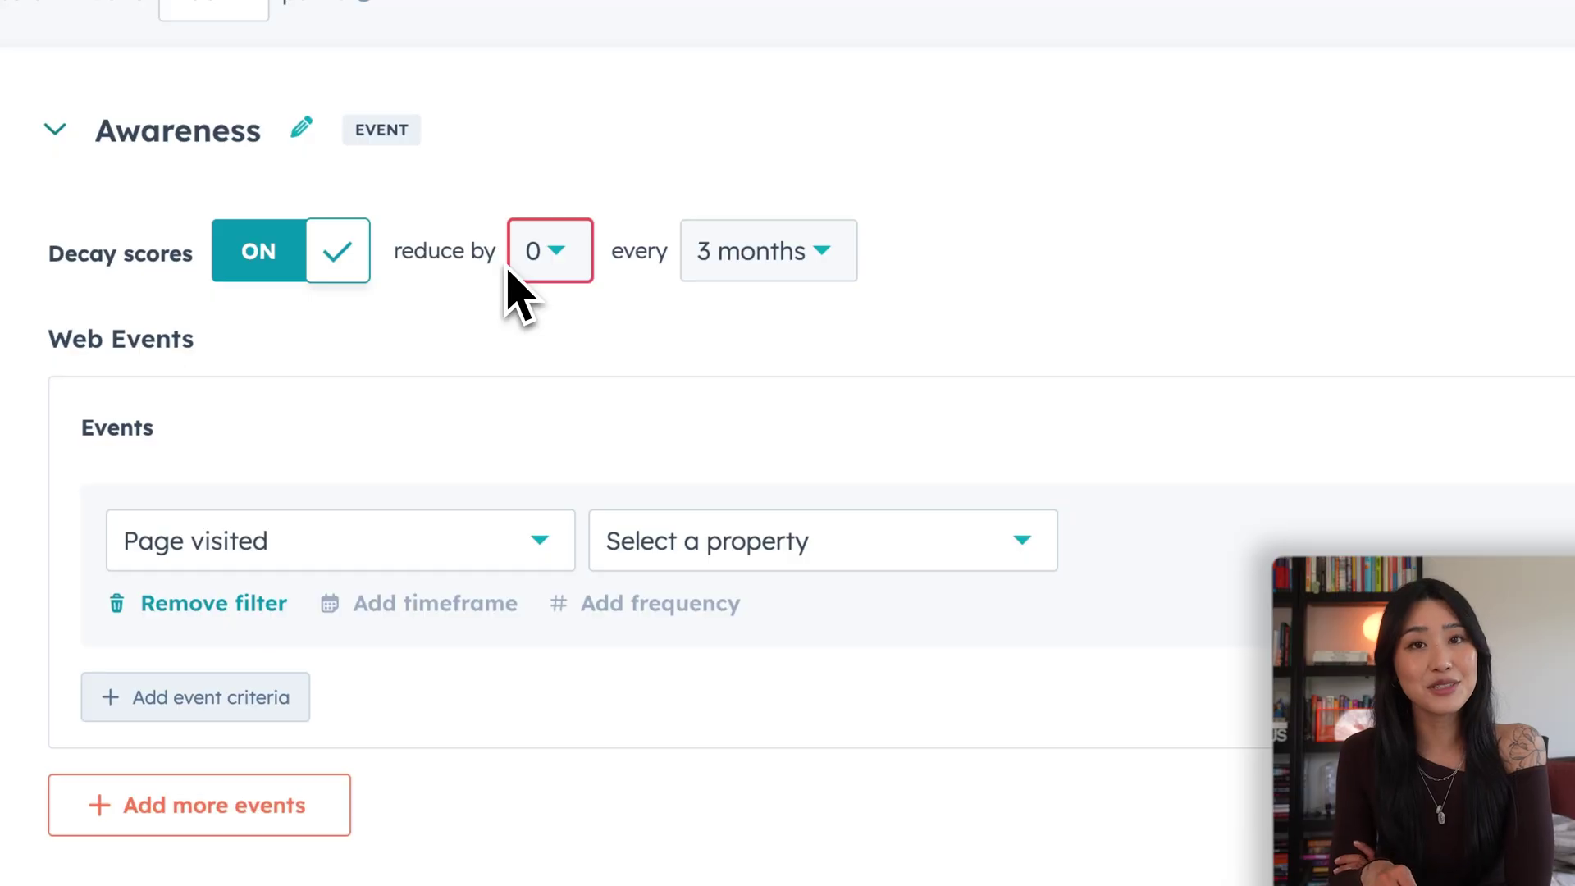
left_click(554, 256)
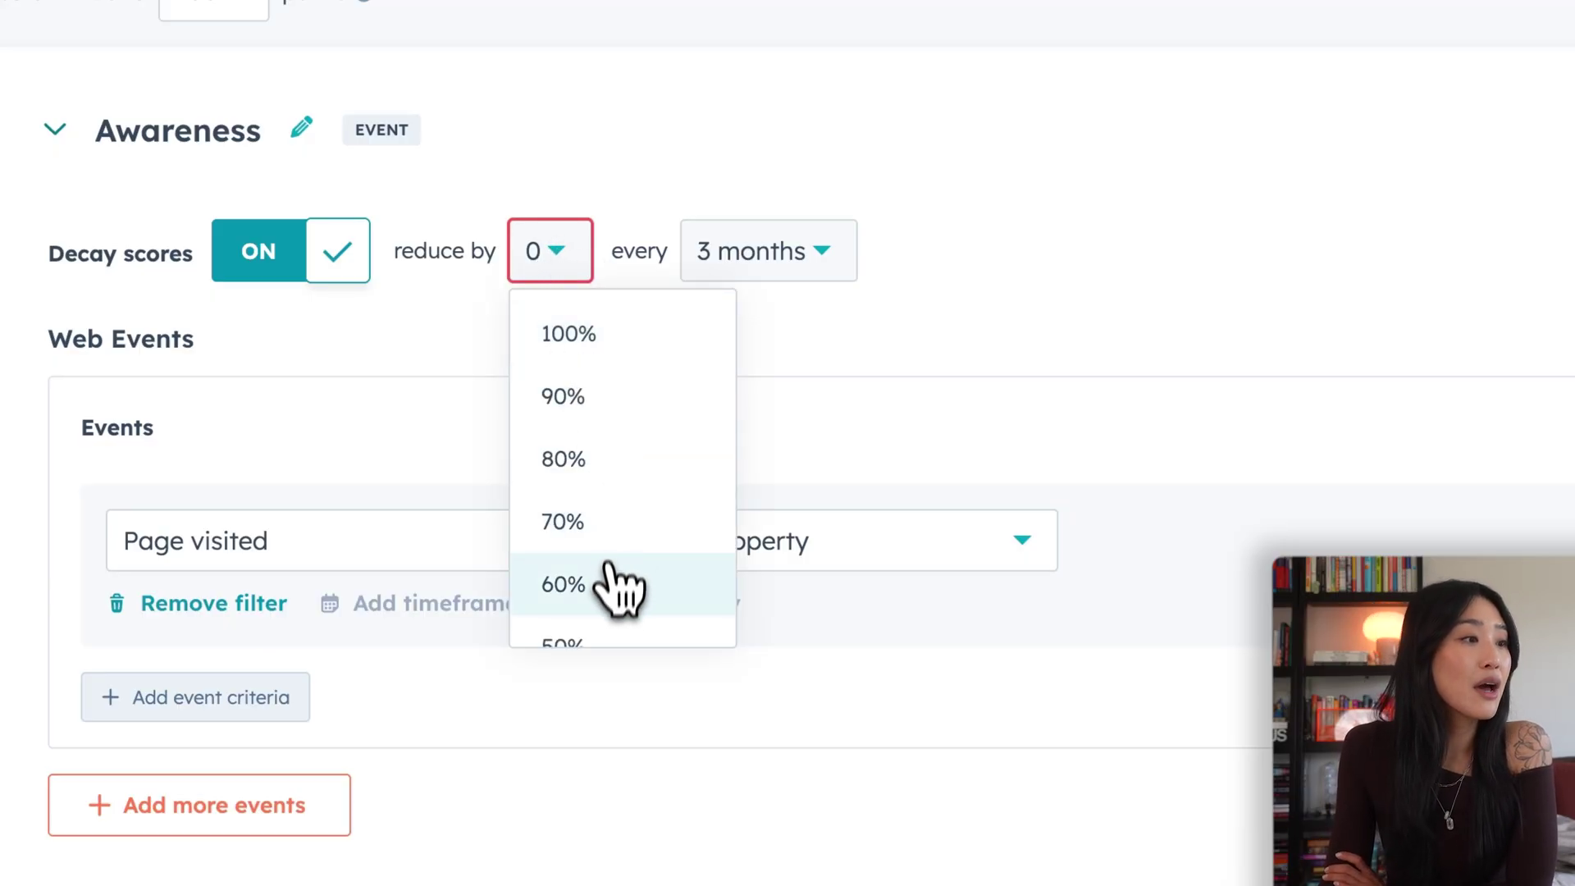
scroll(611, 574, "down", 3)
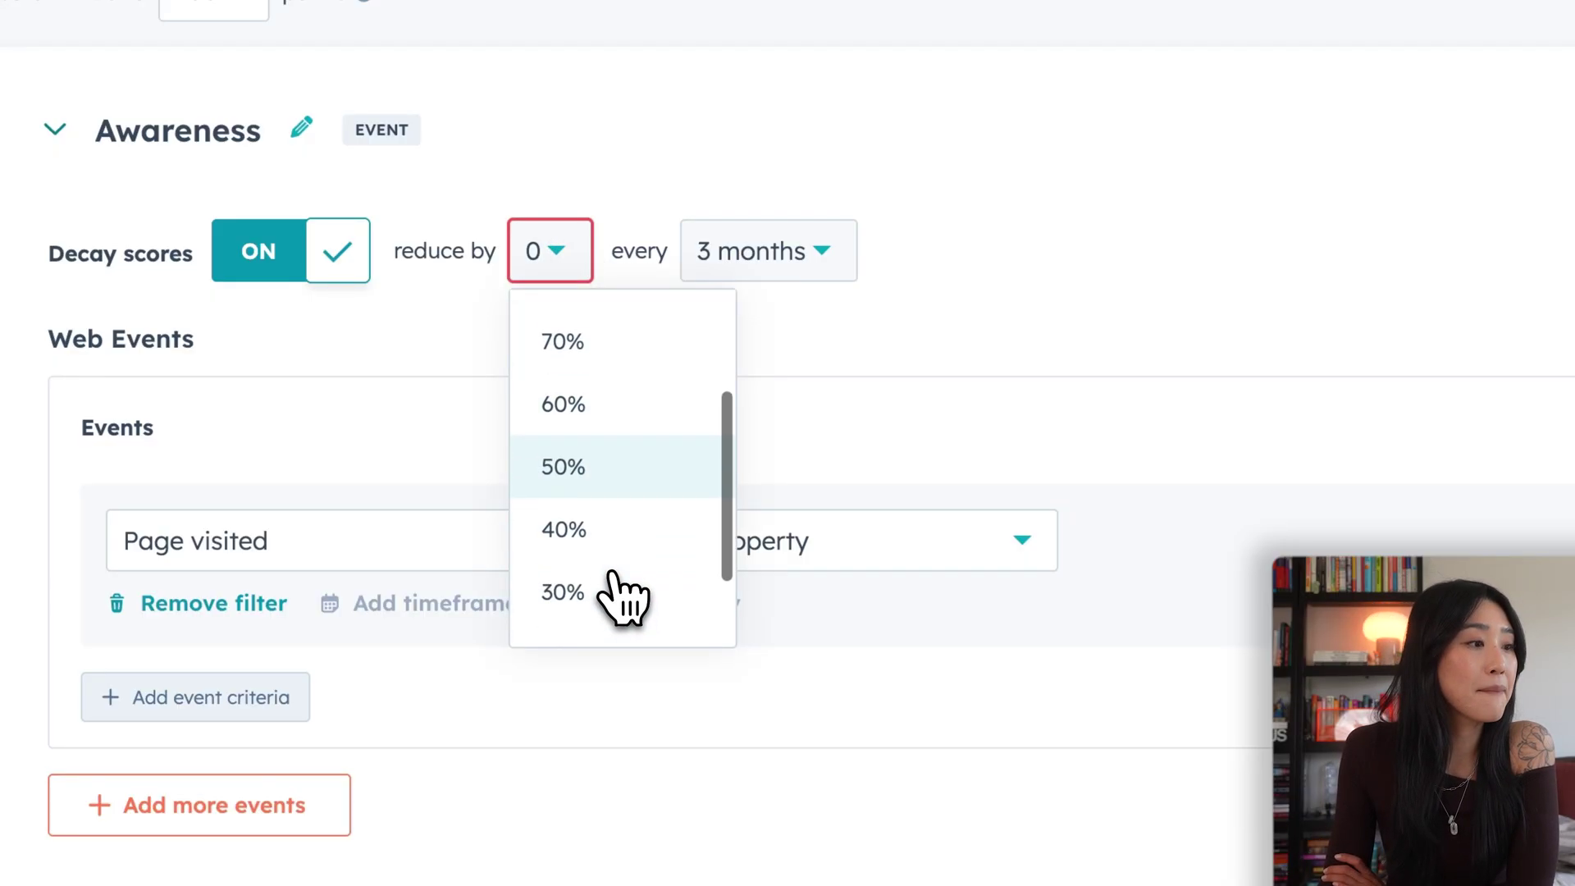
left_click(559, 603)
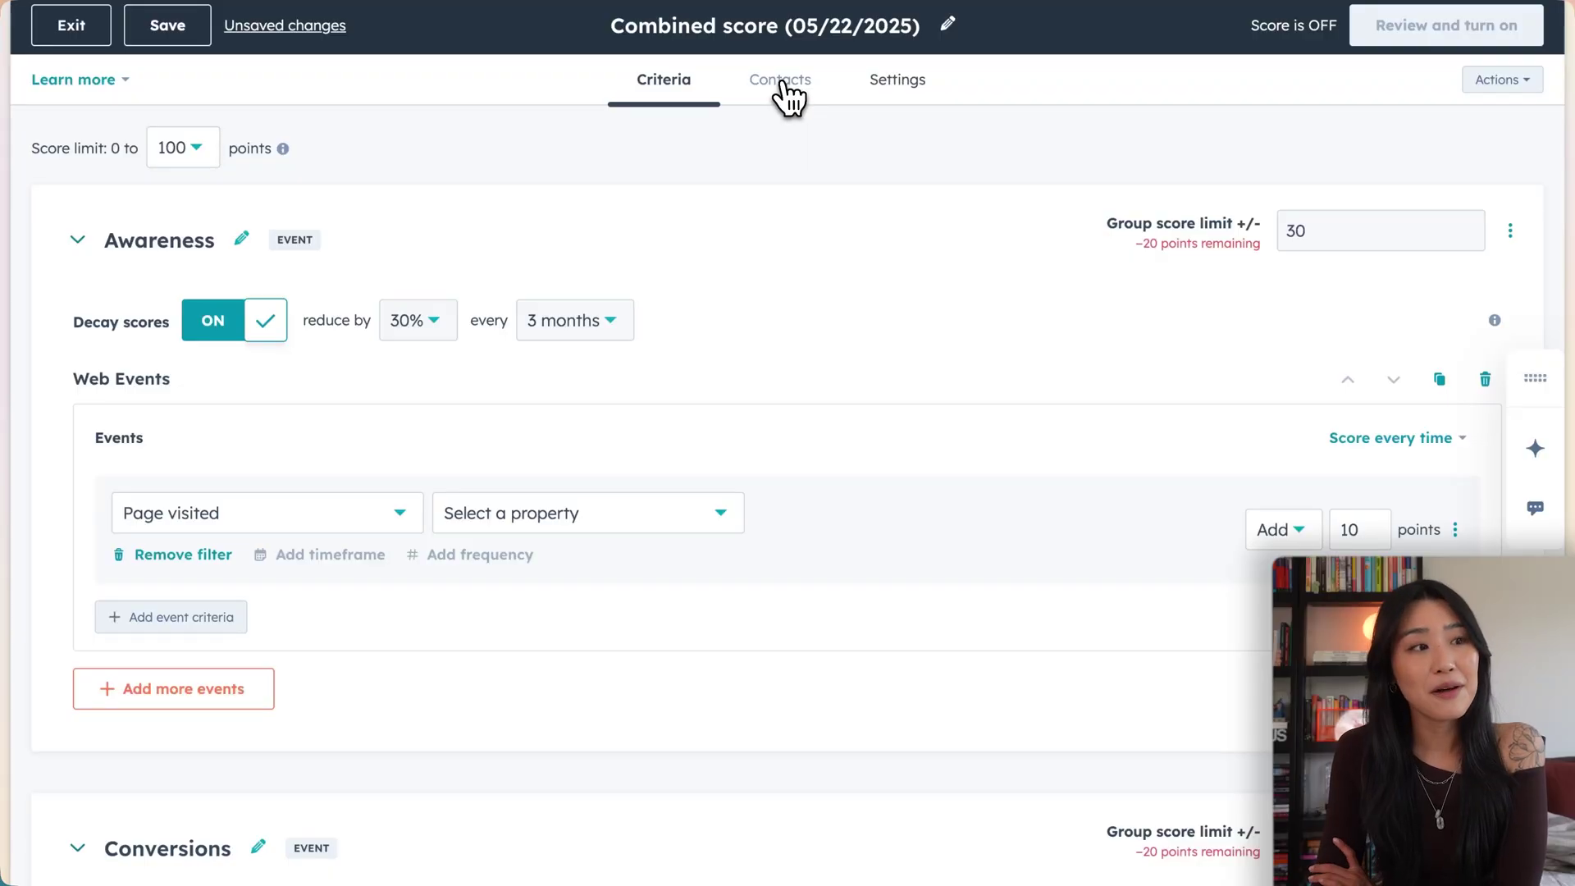
- Go to the score editor's Contacts step to review who gets scored
left_click(781, 87)
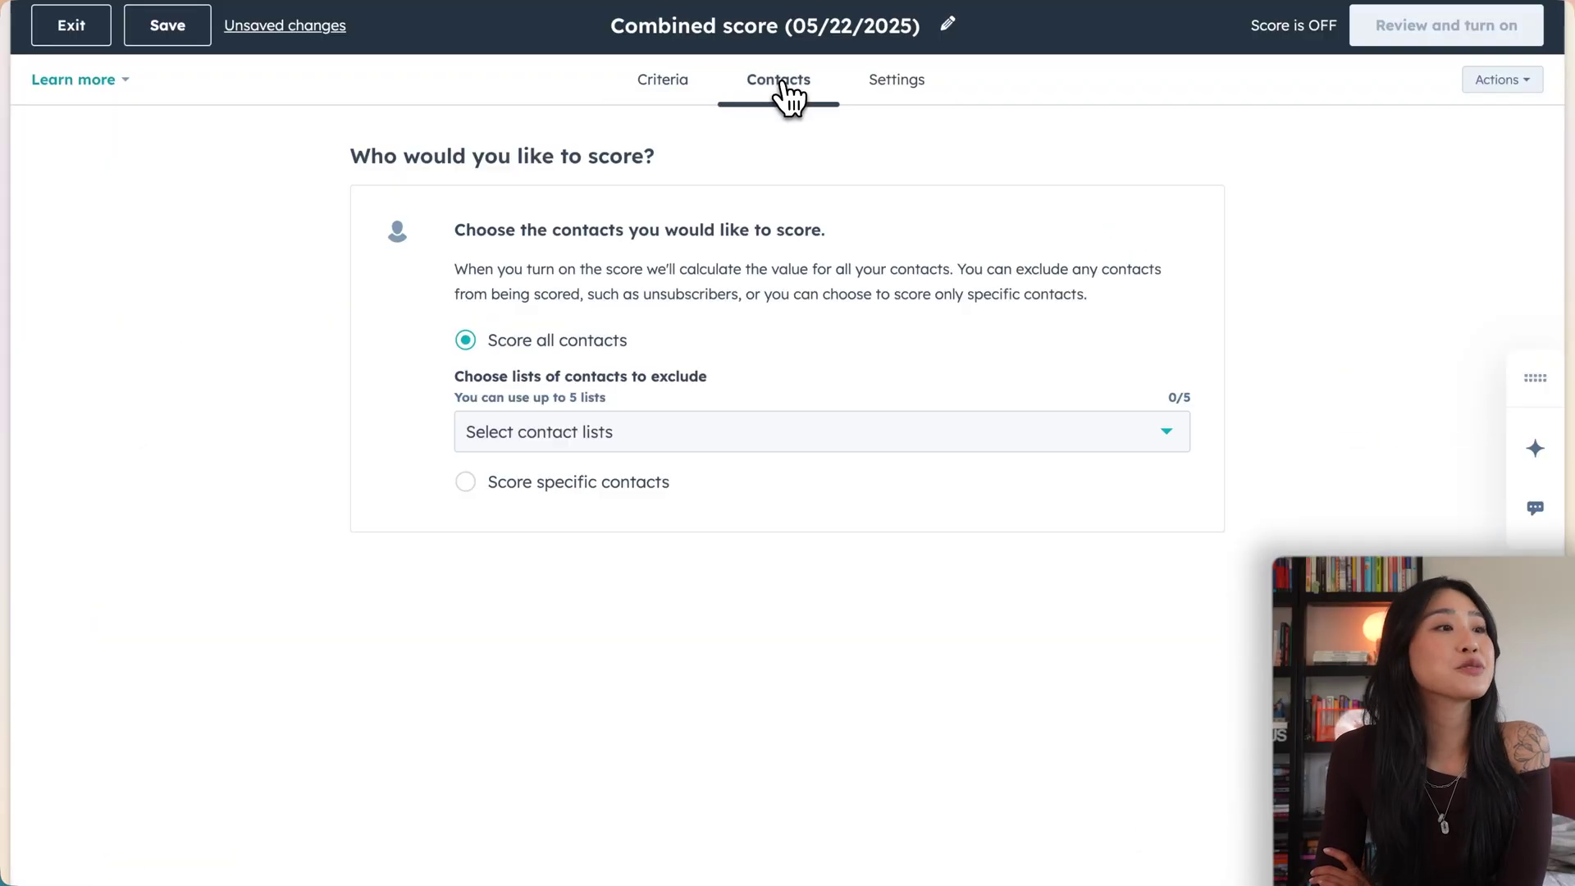
- Check the exclude-lists dropdown and leave it without any excluded lists
left_click(666, 457)
scroll(652, 615, "down", 5)
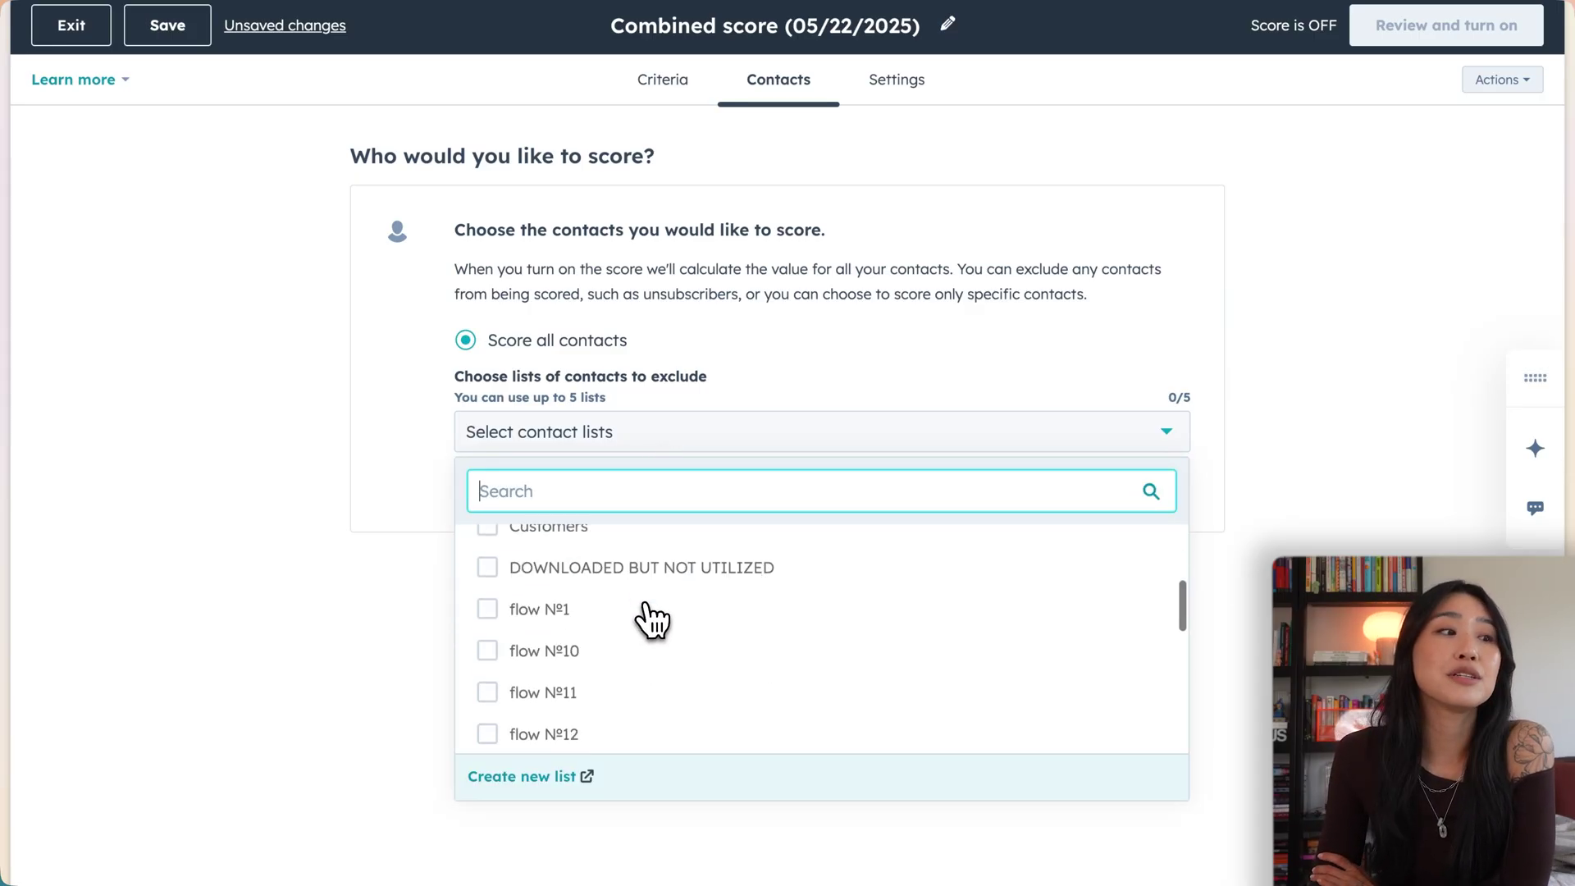
left_click(328, 652)
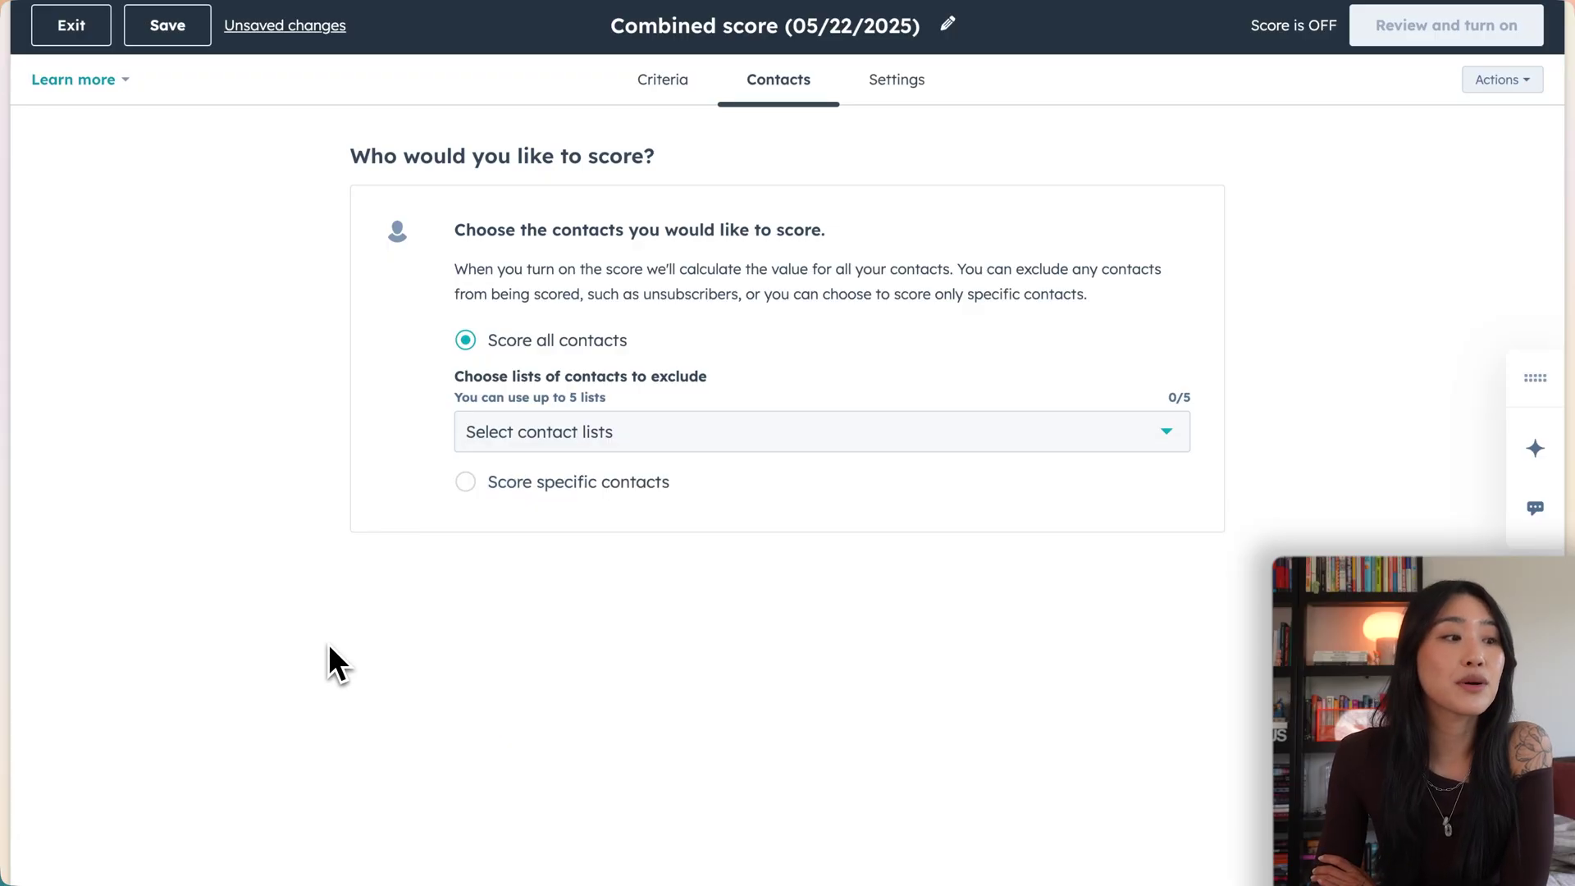
- On the Settings tab, replace the Total score value property label with new text starting 'May'
left_click(897, 79)
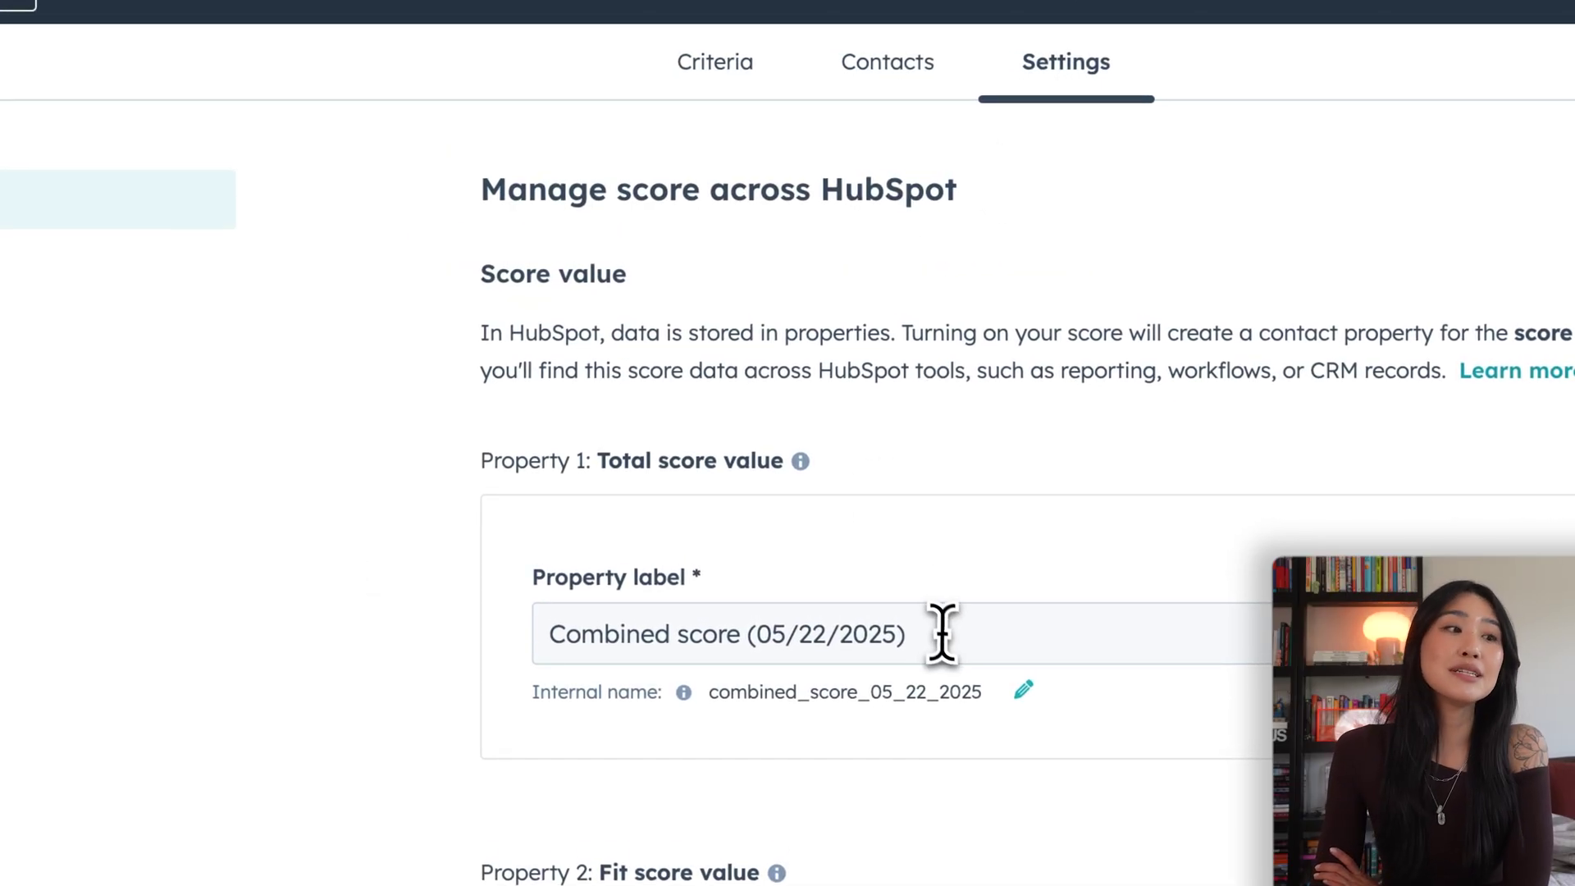
left_click(942, 631)
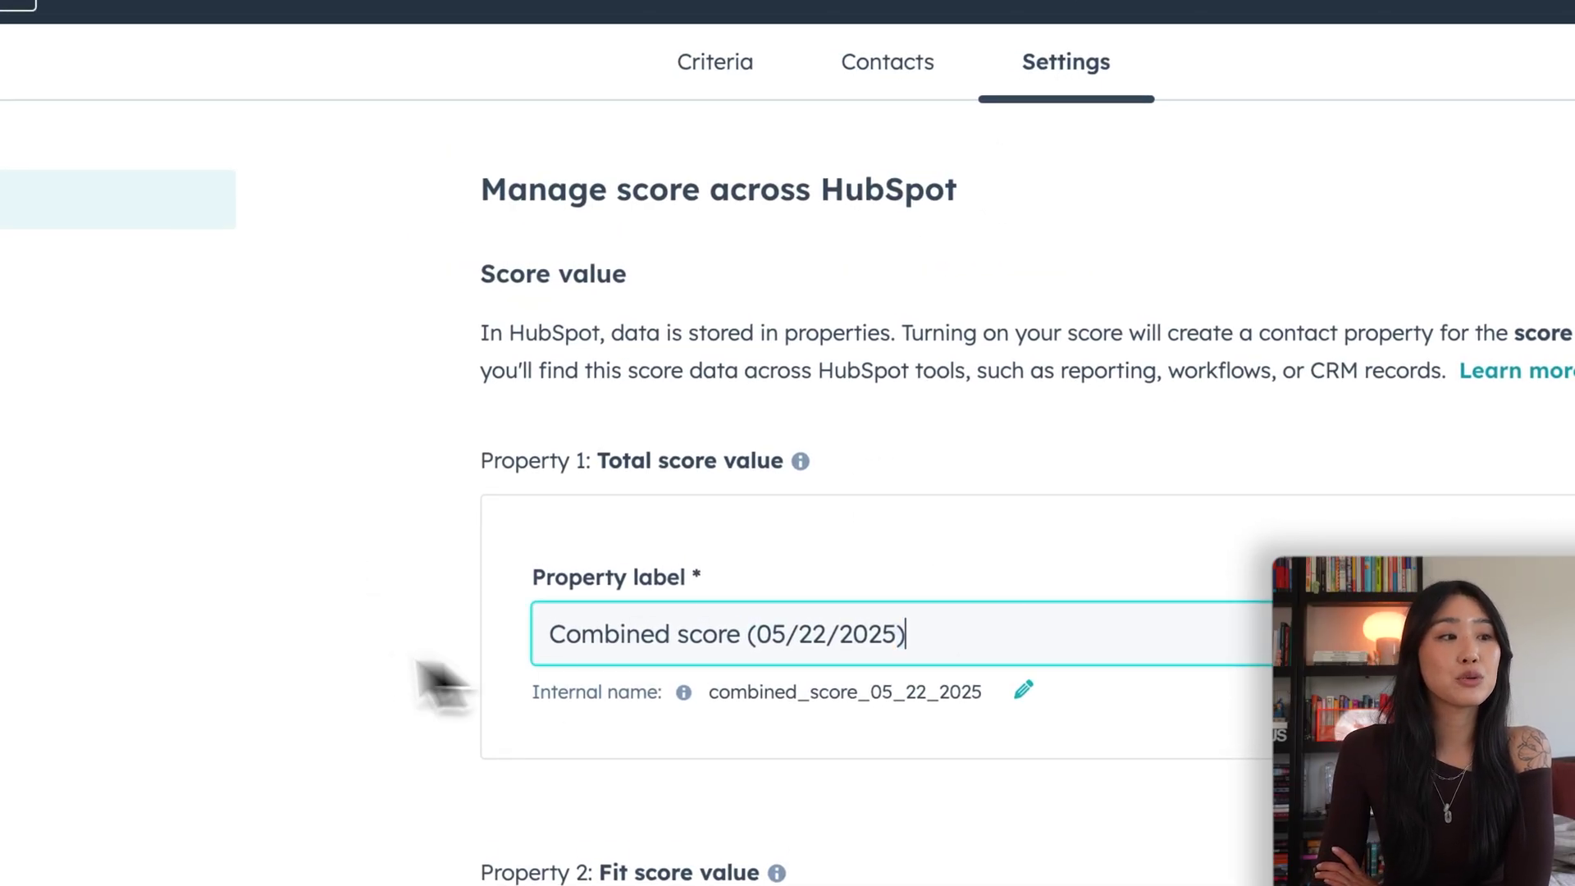
key("ctrl+a")
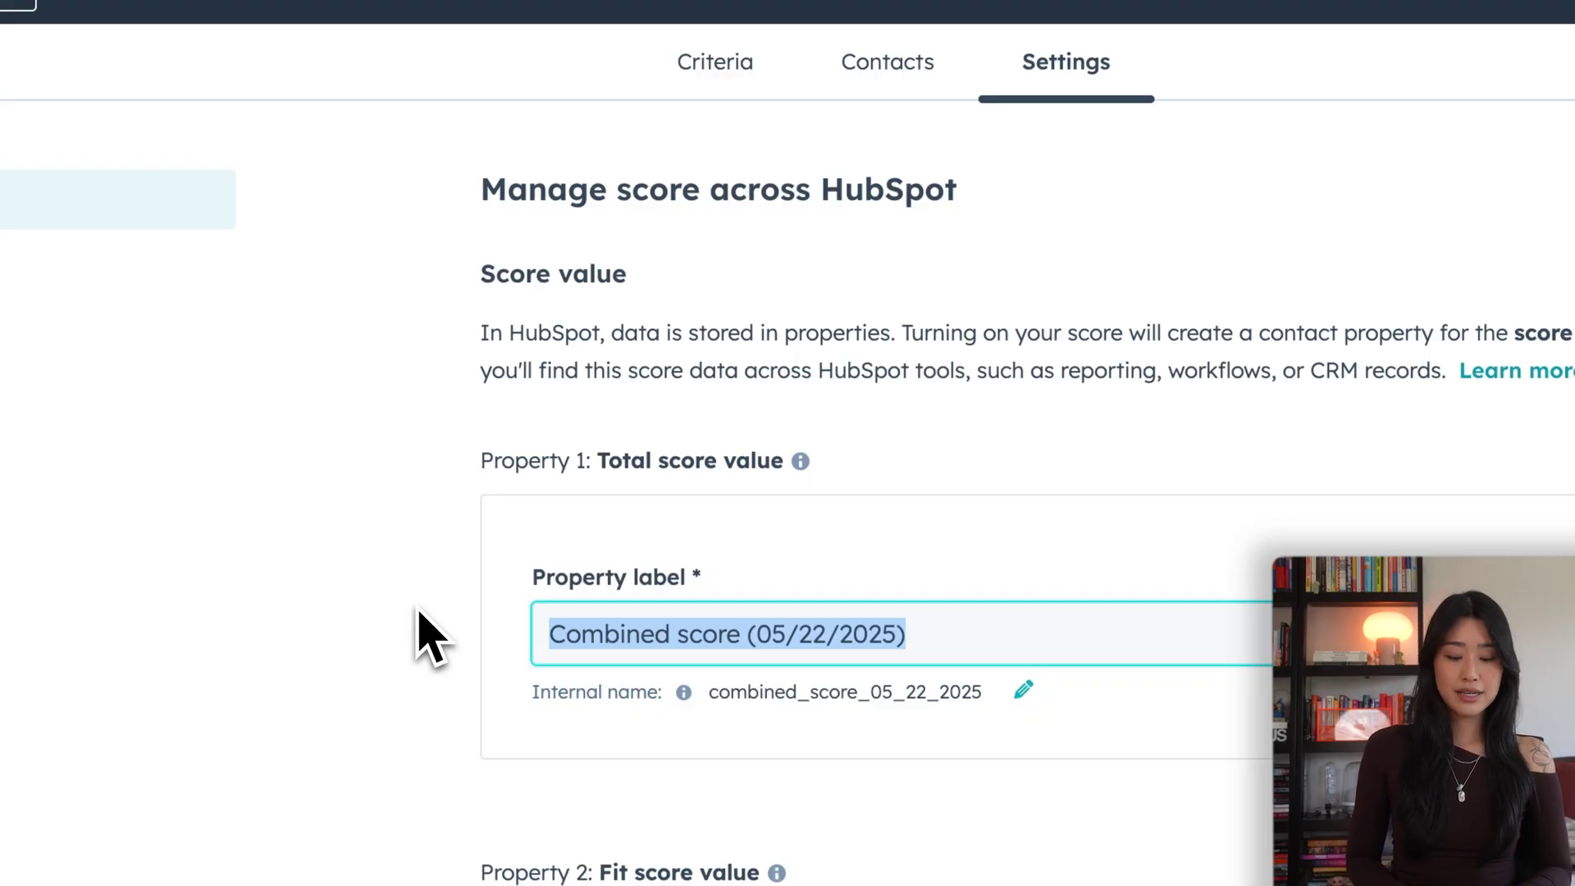
type("May")
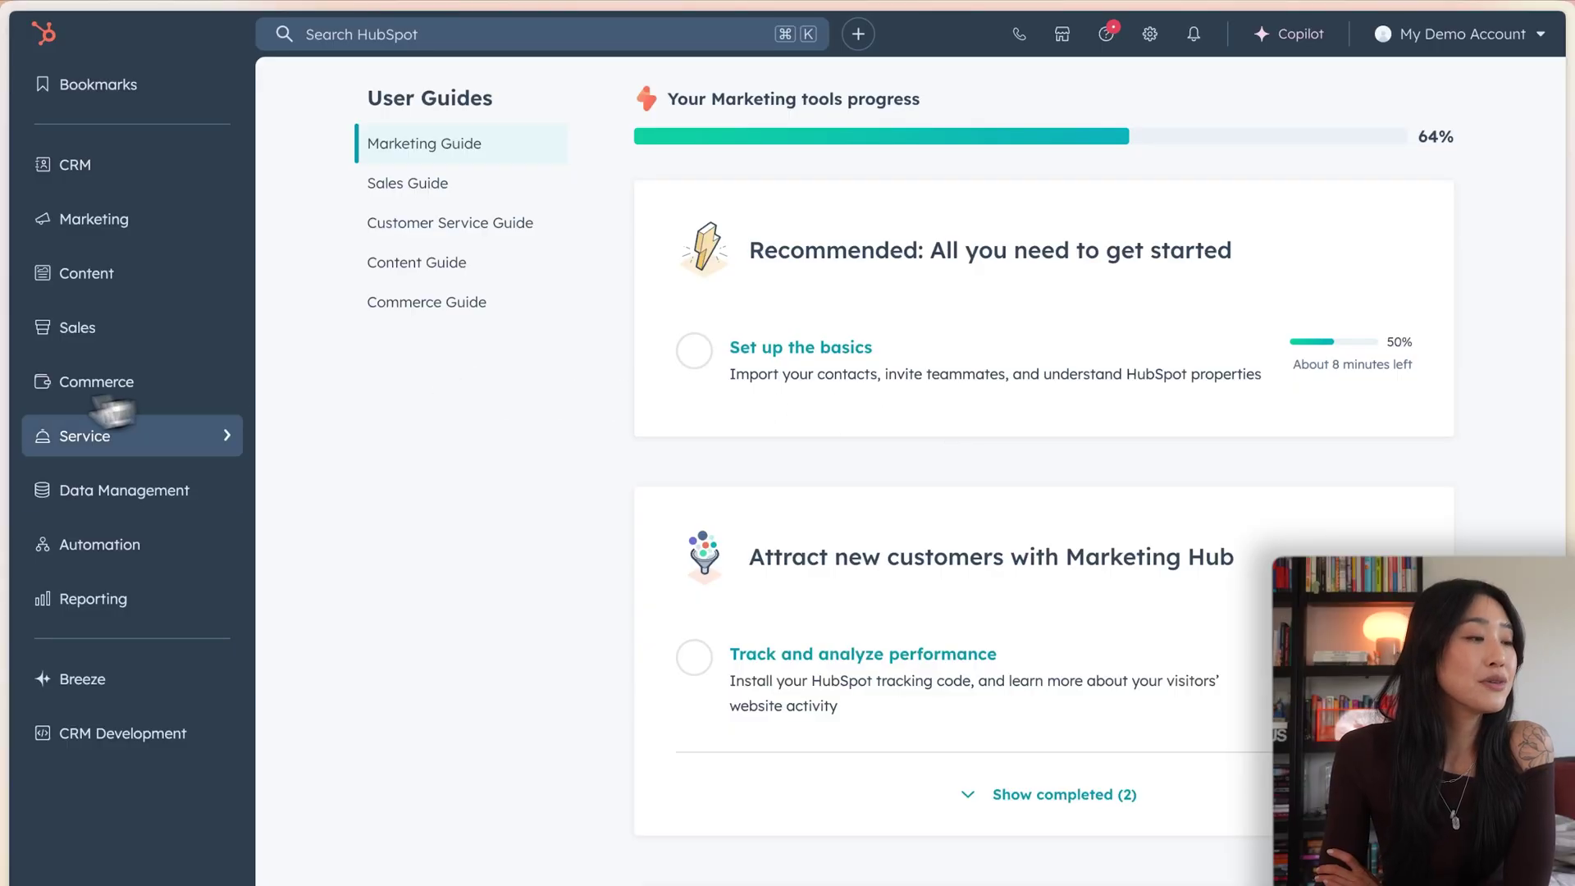
- Create a new workflow from scratch on the Workflows page
mouse_move(125, 546)
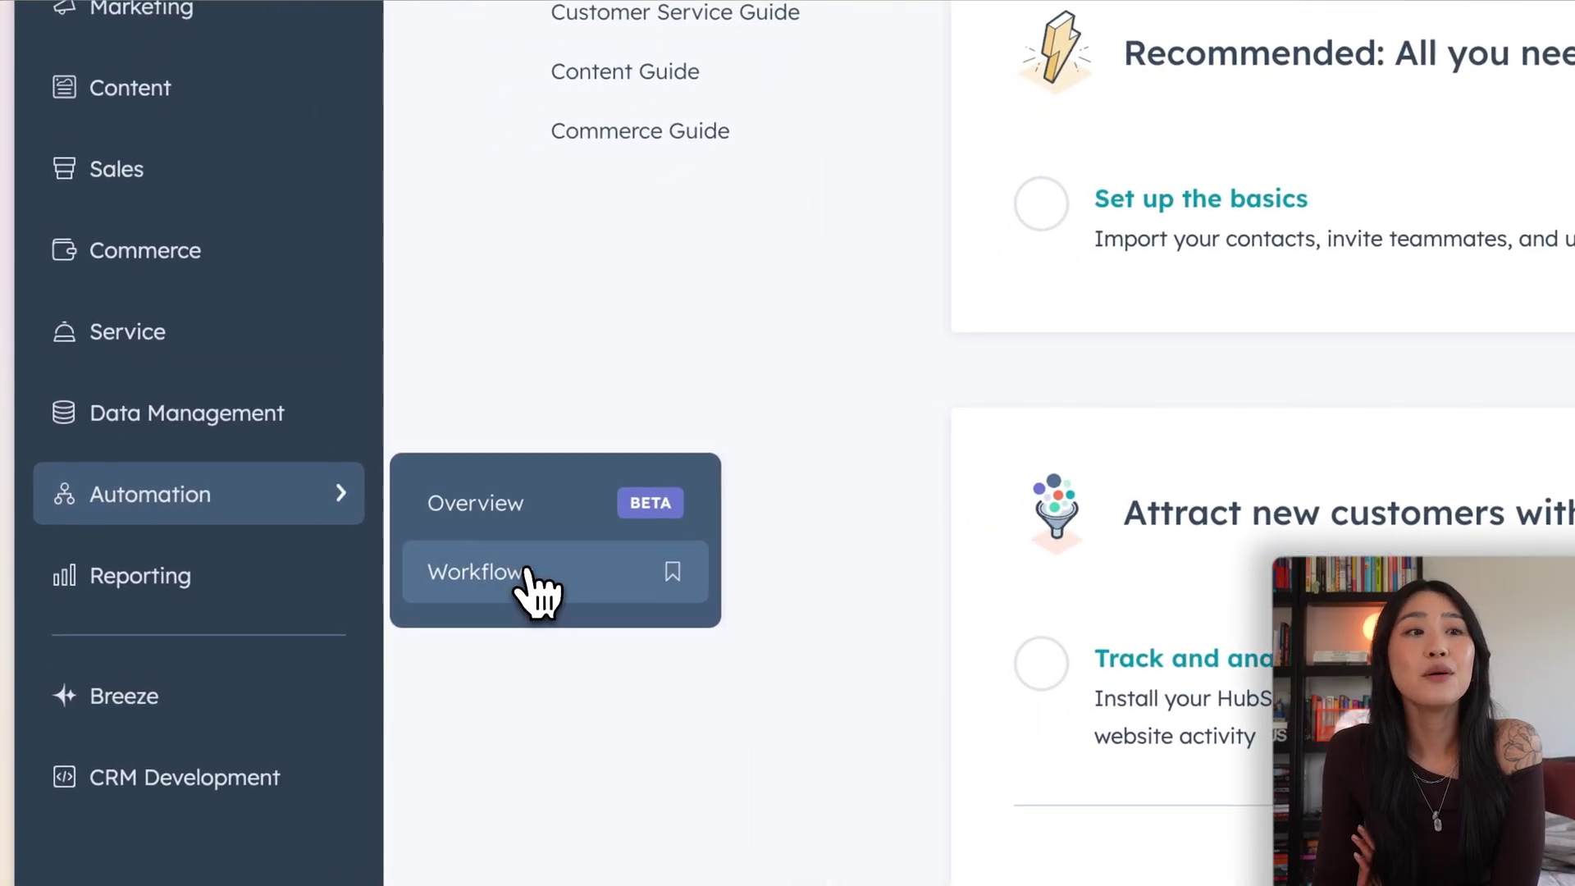
left_click(525, 570)
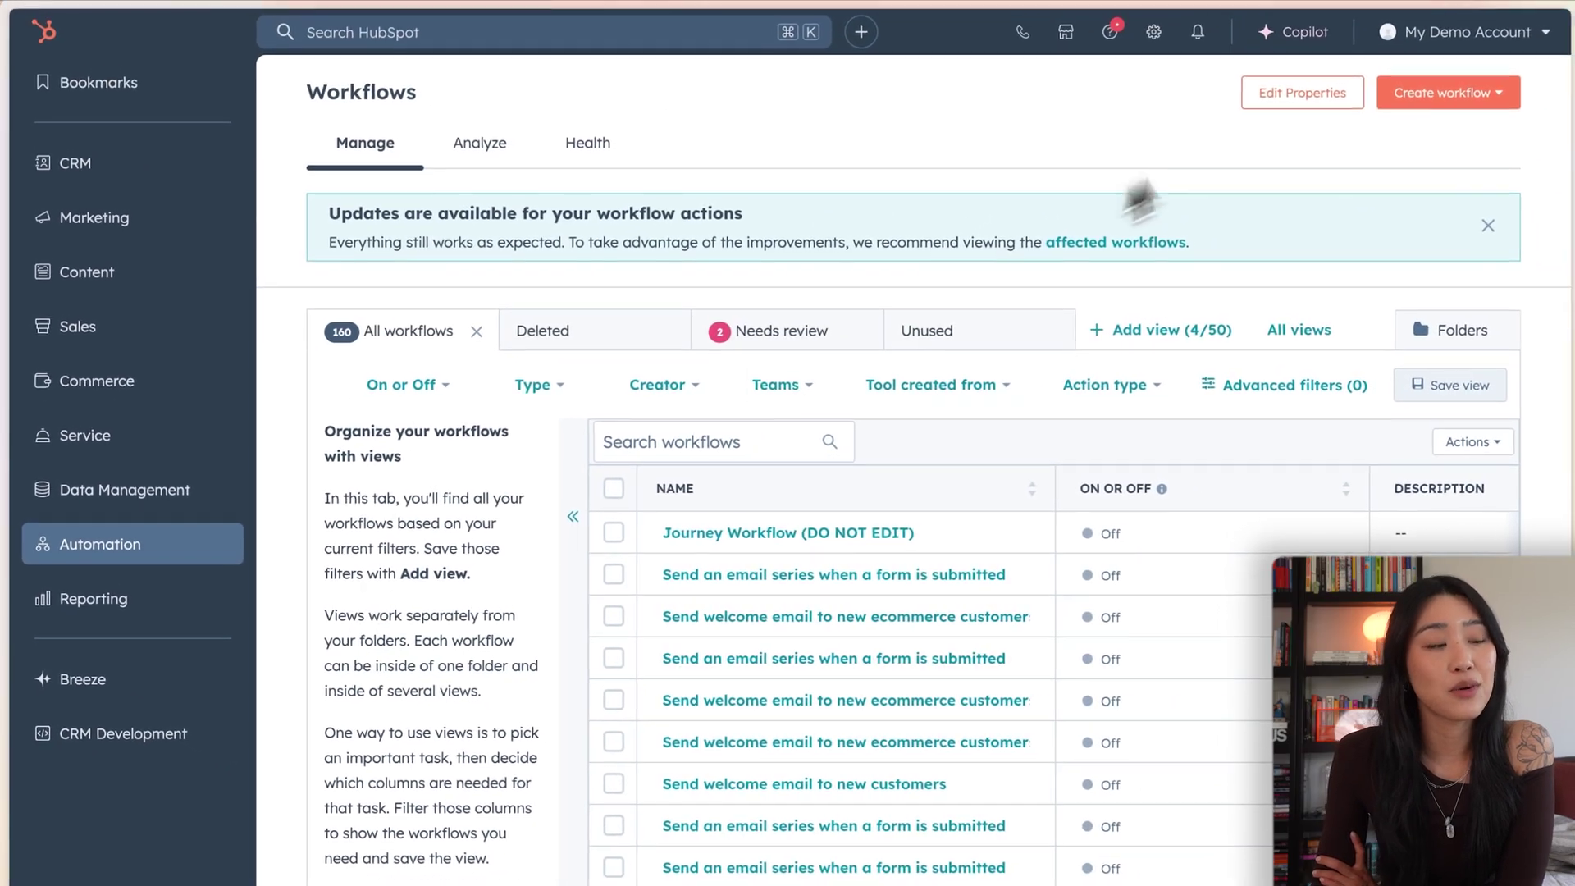
left_click(1497, 80)
left_click(1454, 147)
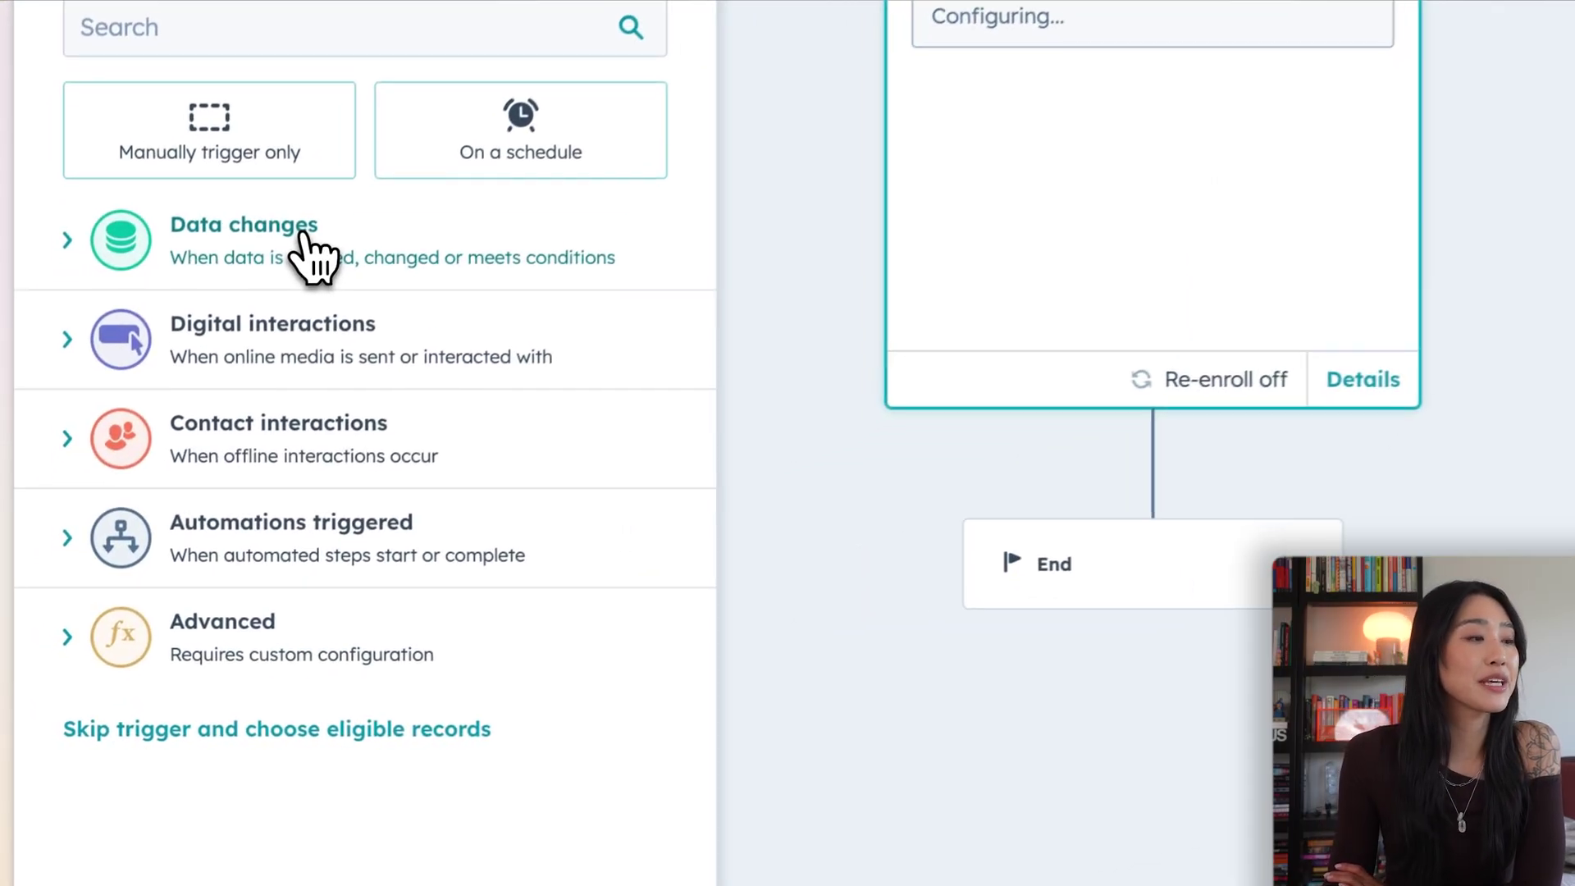
- Trigger enrollment when a contact's Combined score (05/22/2025) is equal to 100
left_click(317, 245)
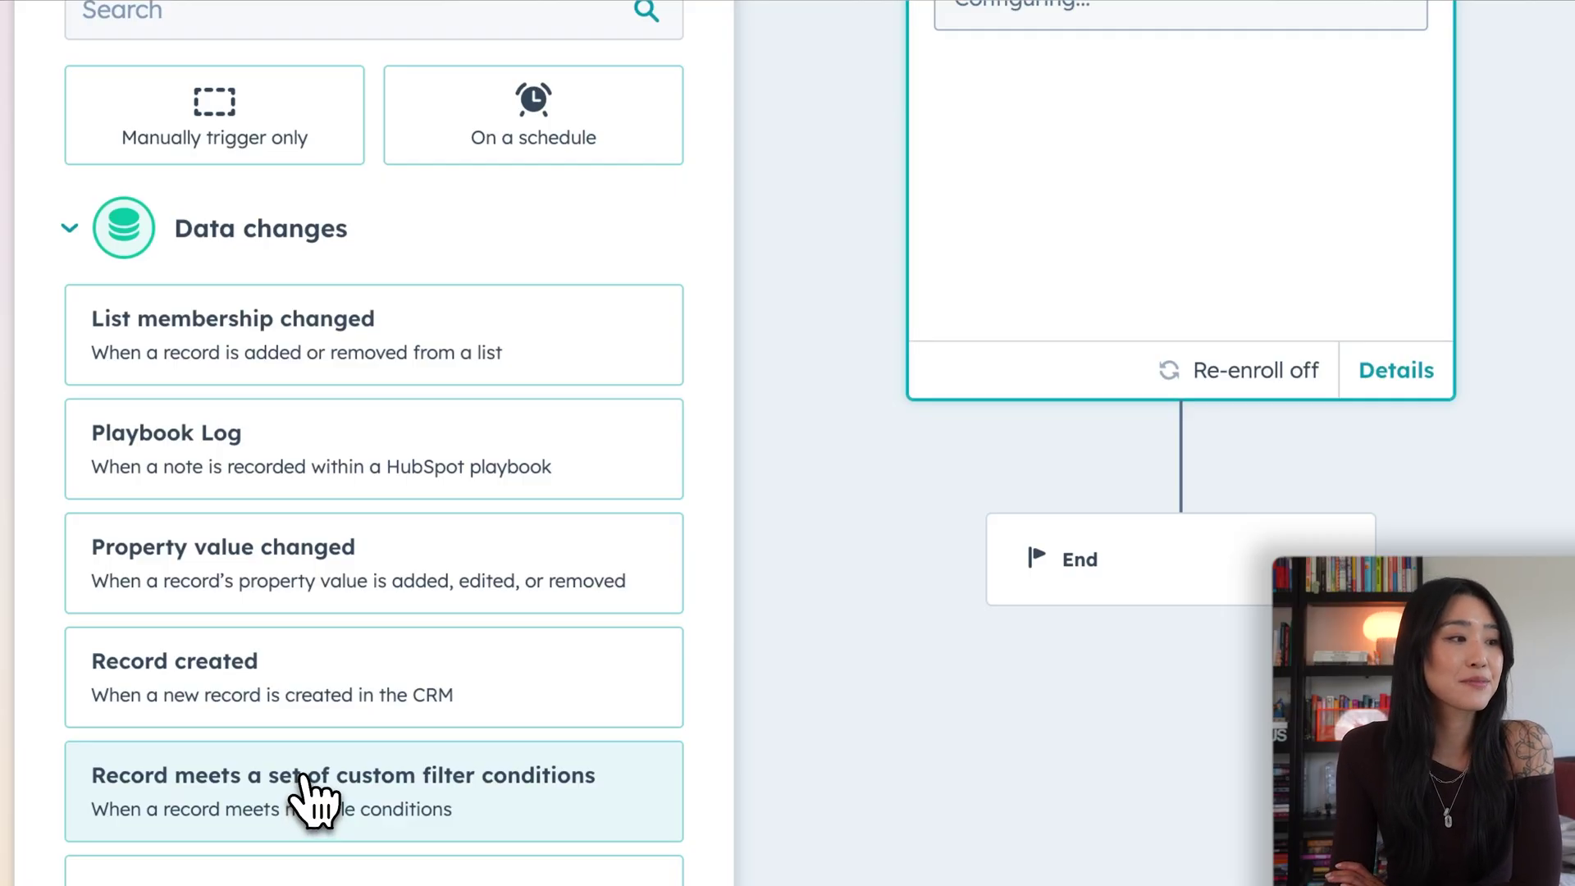
left_click(310, 797)
left_click(206, 410)
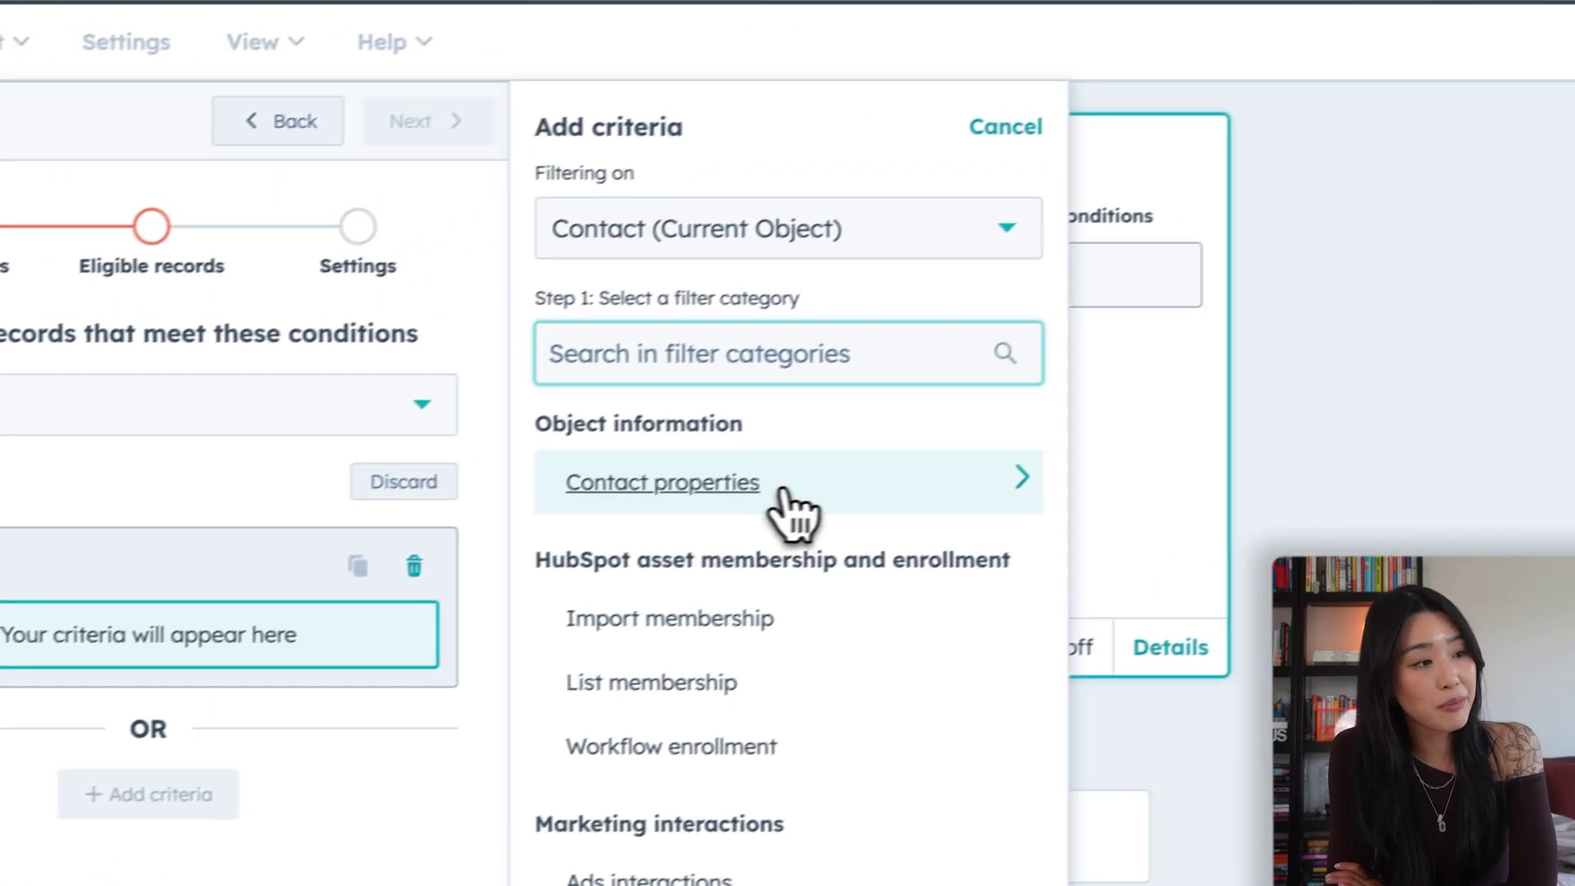
left_click(1002, 404)
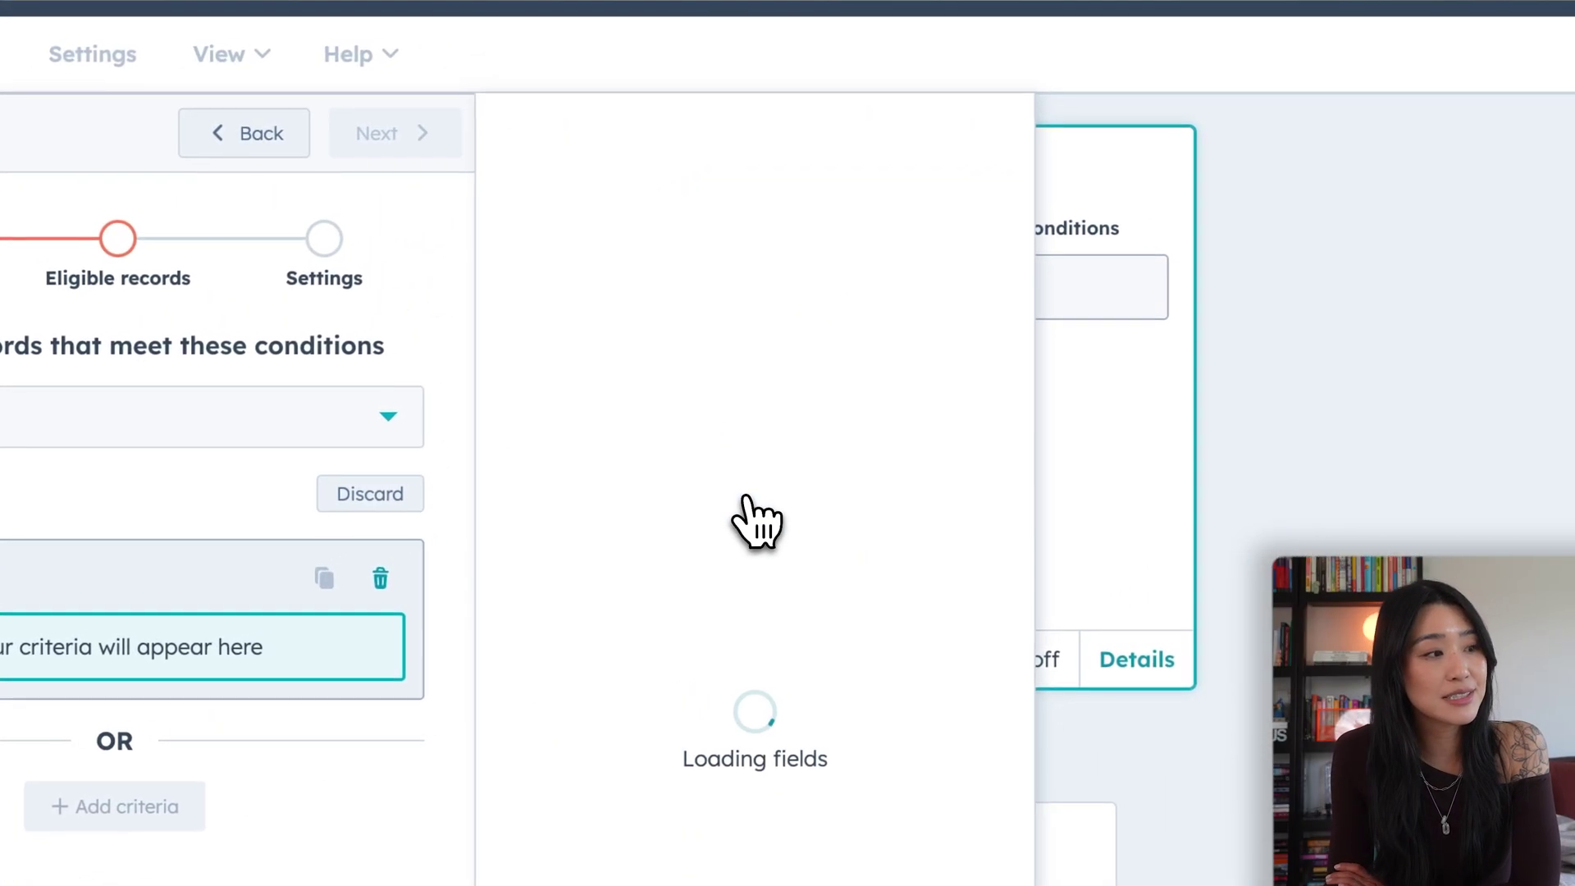
type("combi")
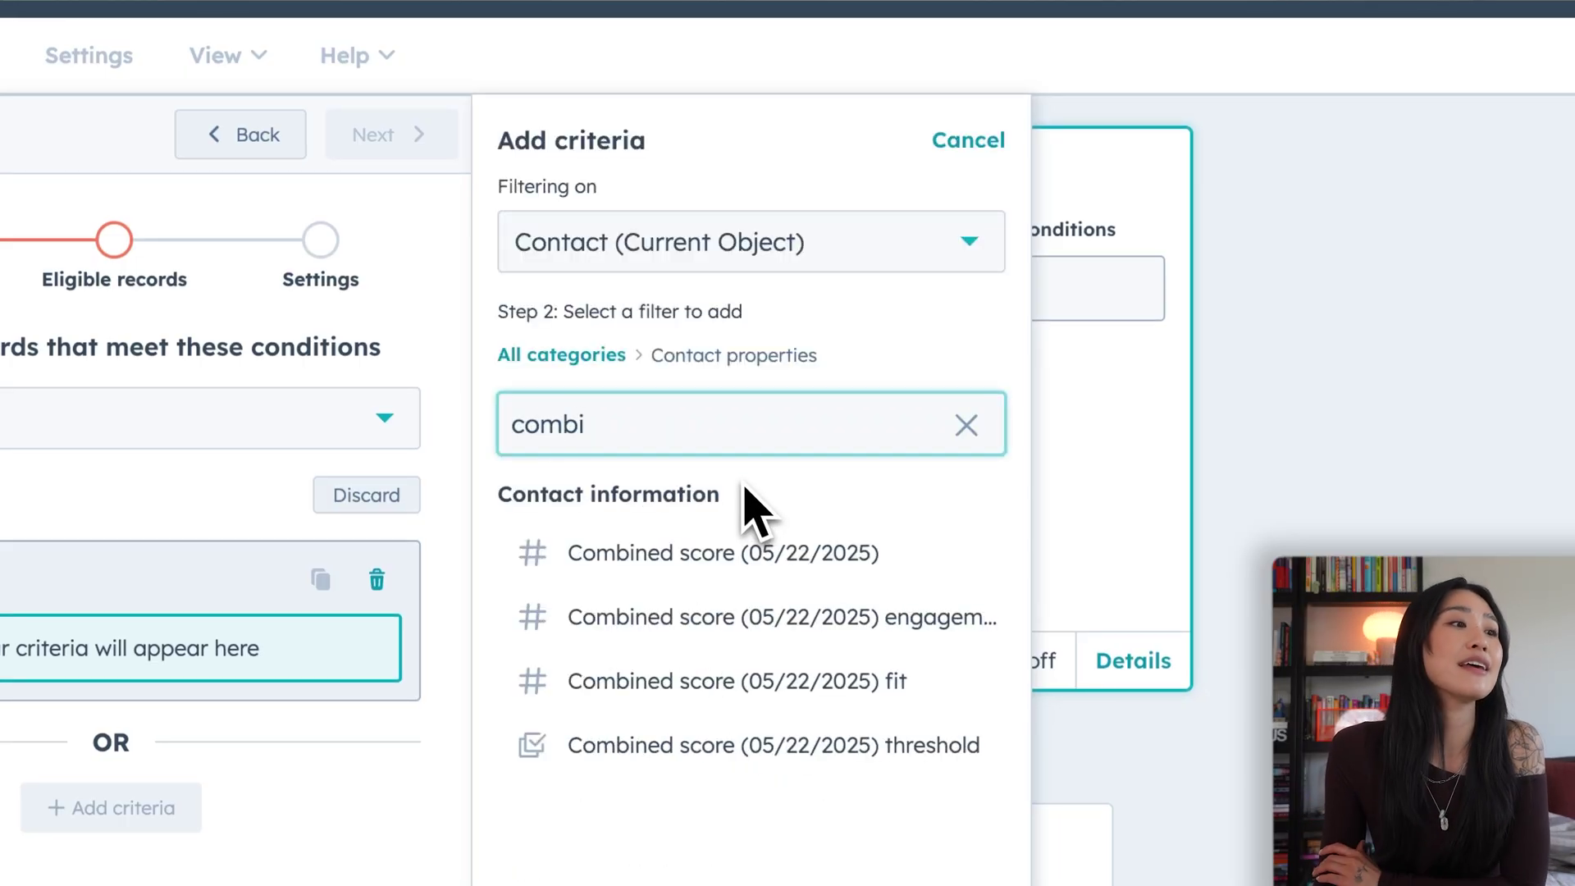
left_click(695, 565)
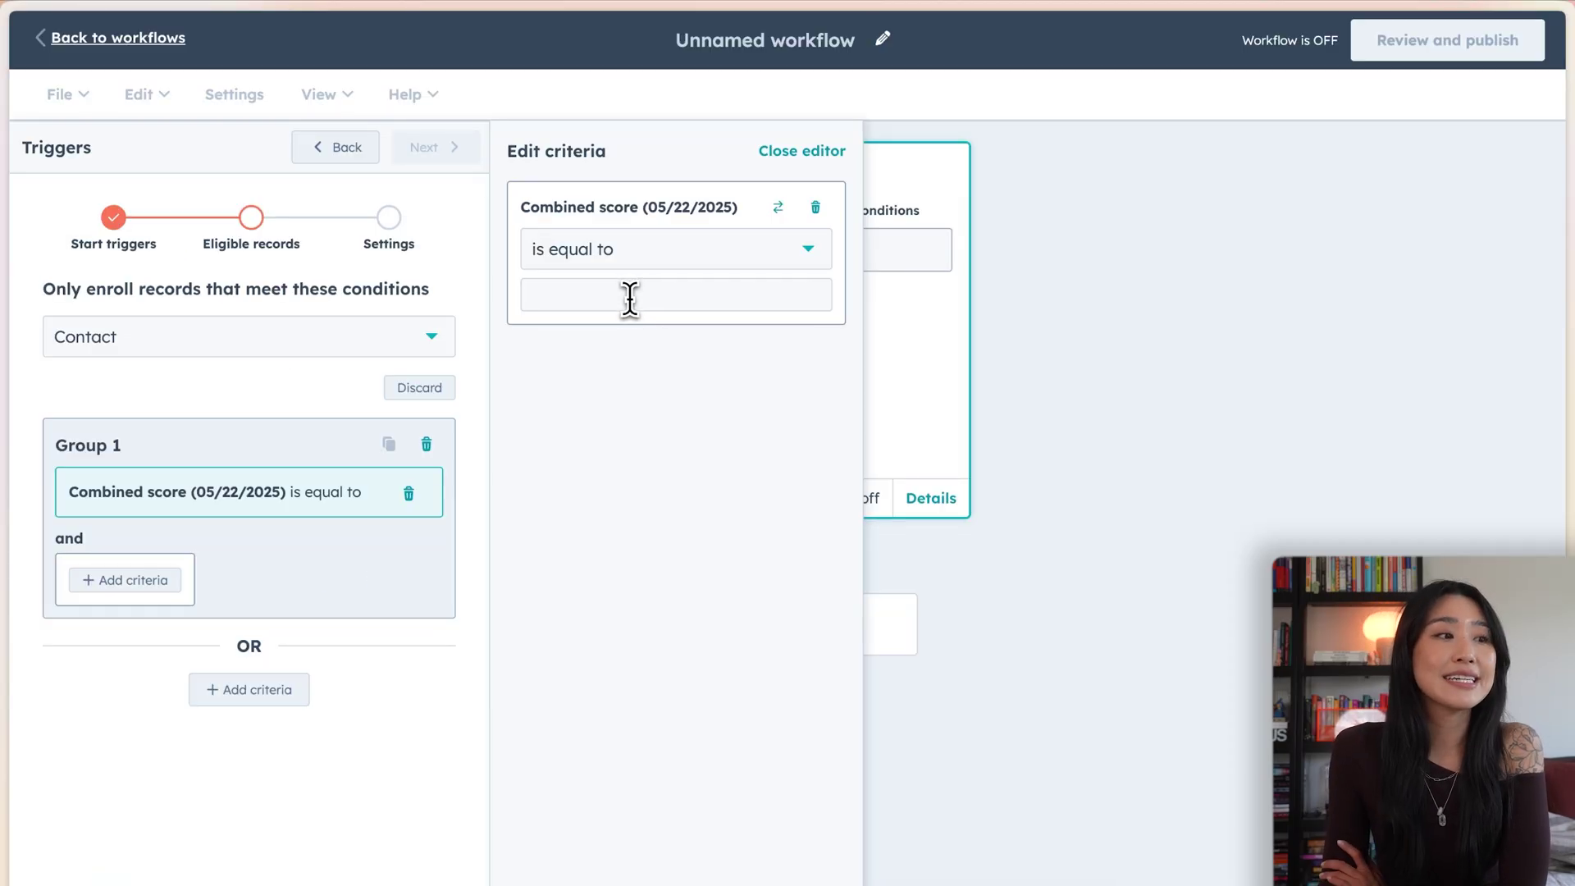
left_click(629, 297)
type("100")
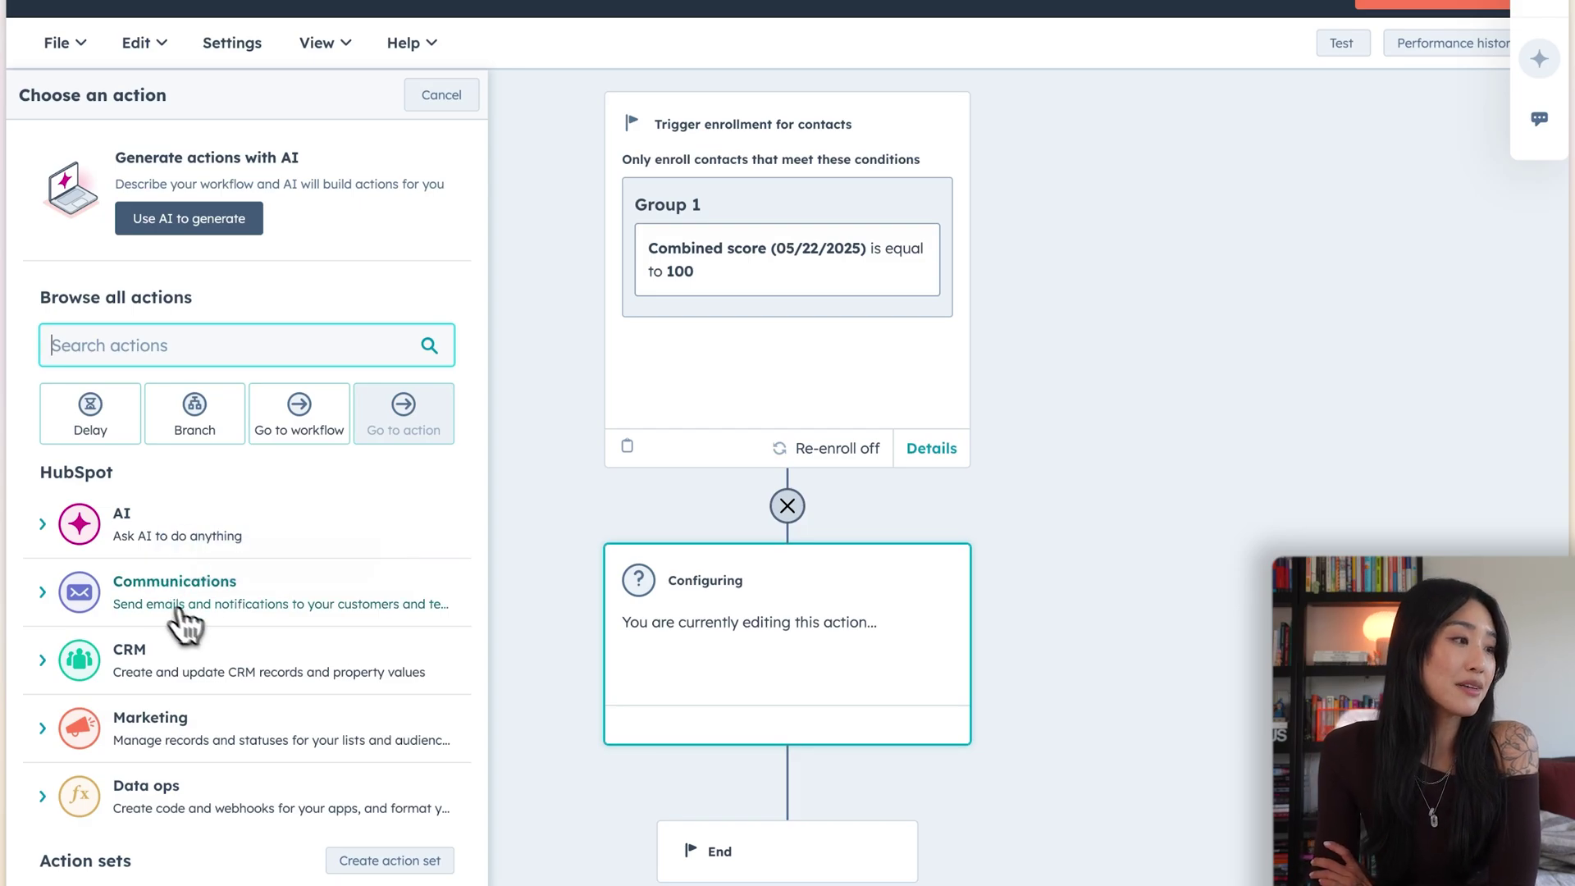
- Quick-add a Send email action from the Communications actions
left_click(160, 594)
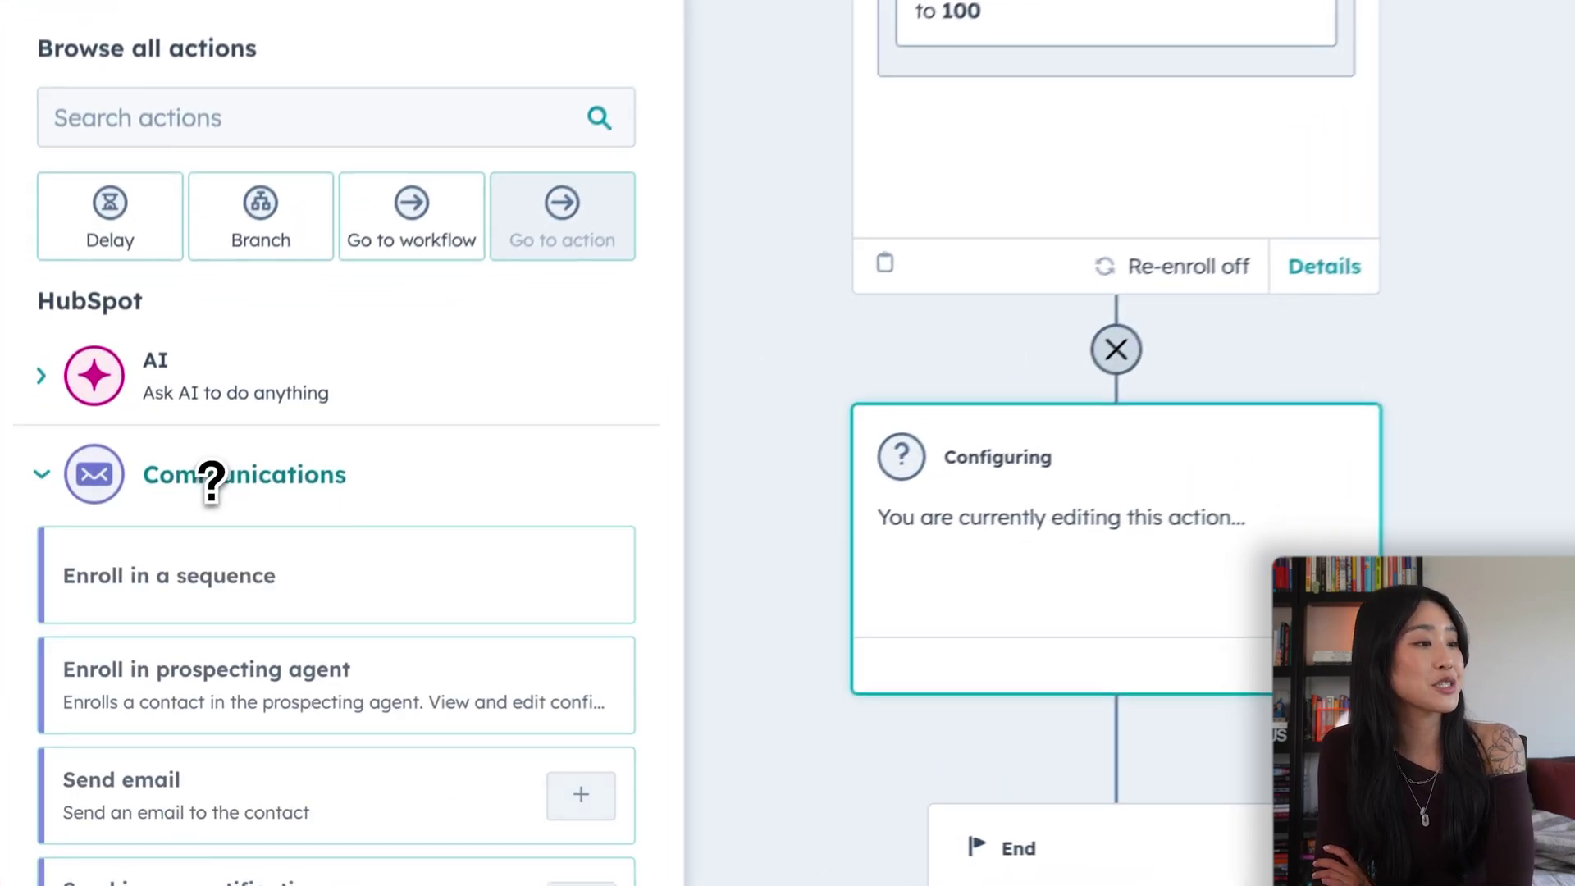
scroll(213, 541, "down", 2)
left_click(582, 602)
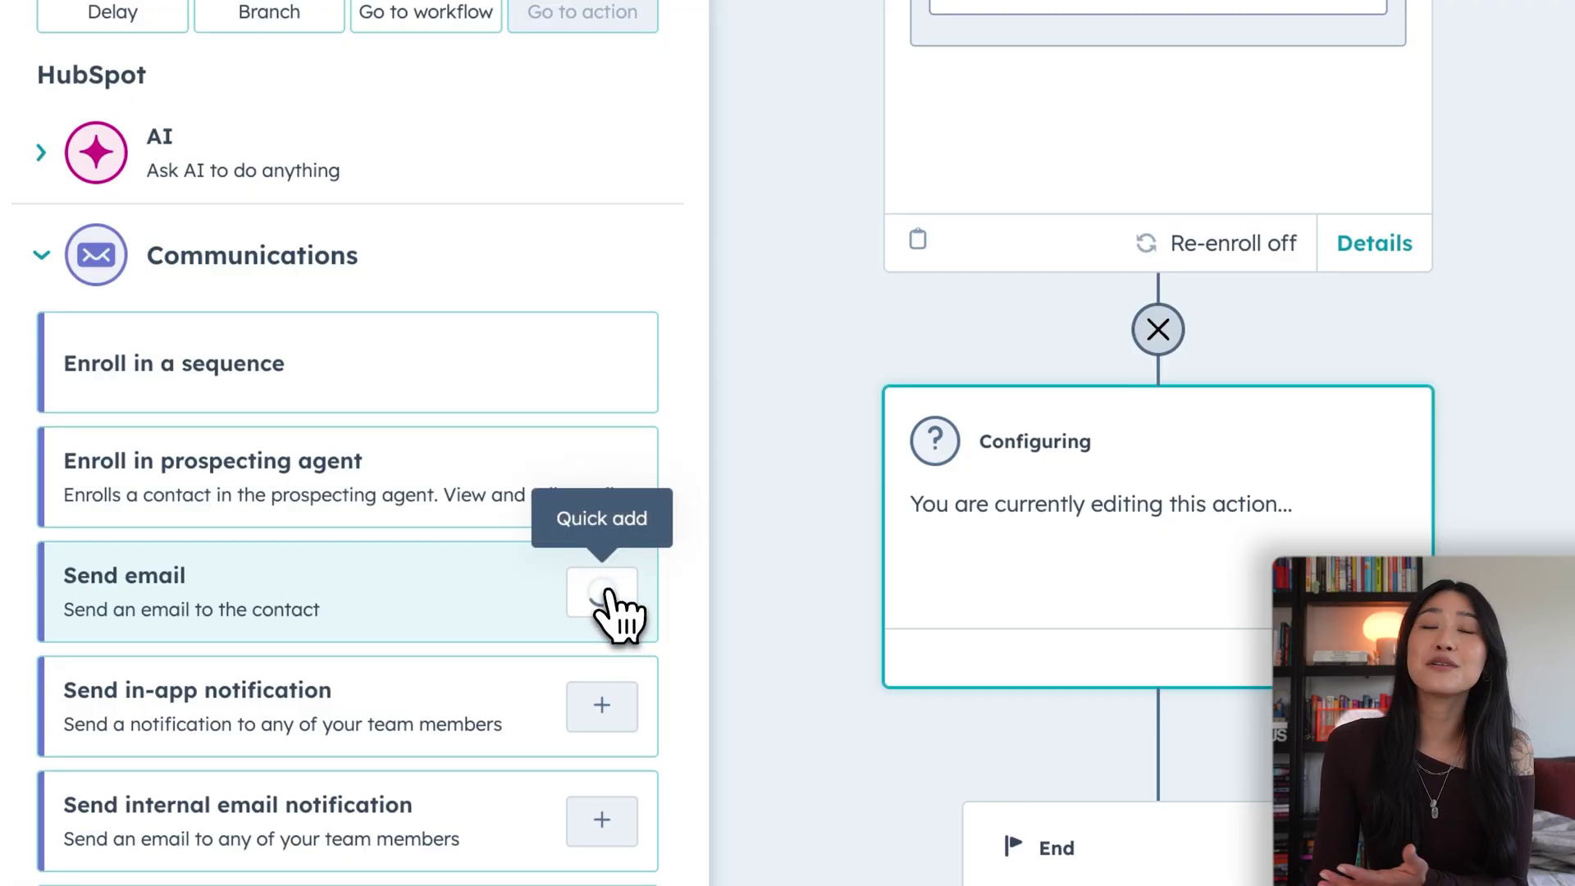